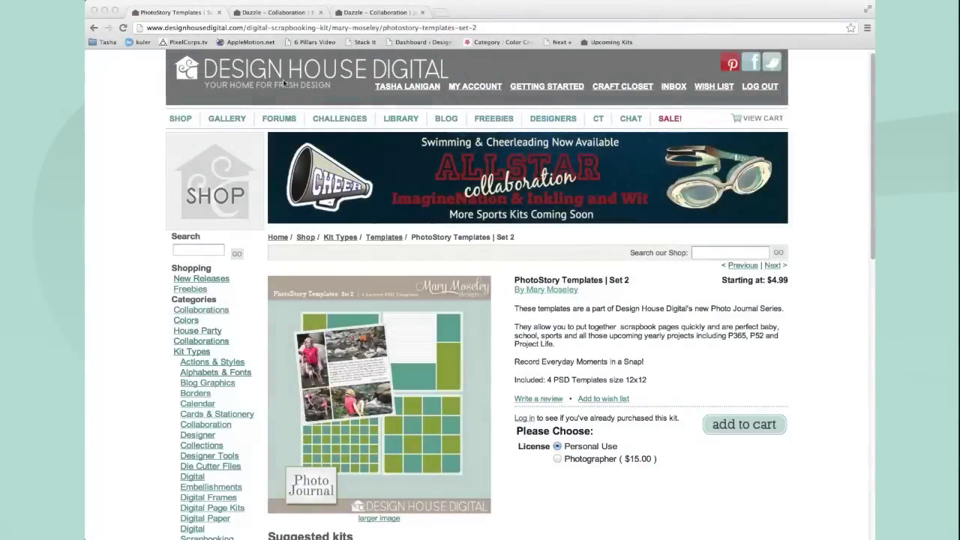
- Browse the Dazzle paper and Dazzle journaling card pages, then return to the PhotoStory Set 2 Squares template
{"action": "left_click", "coordinate": [194, 14]}
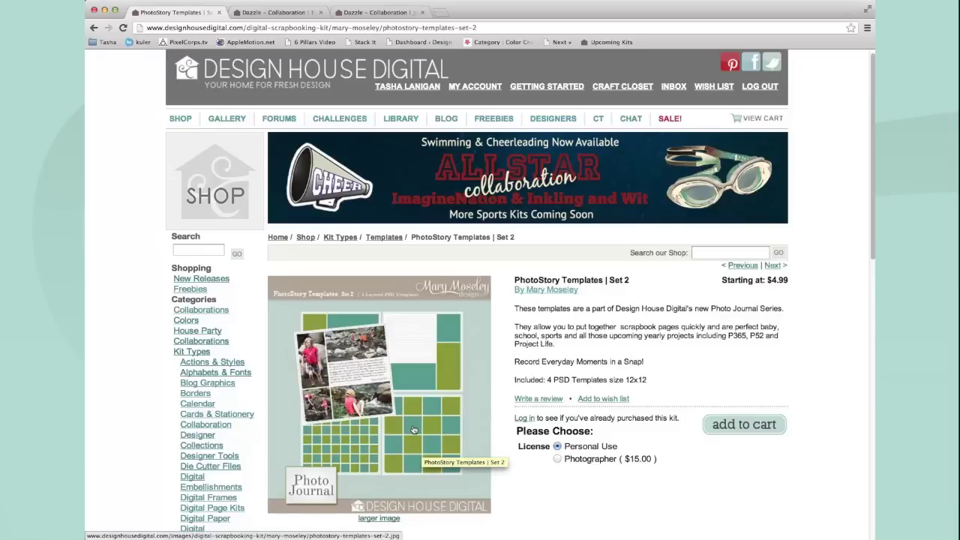
{"action": "left_click", "coordinate": [274, 12]}
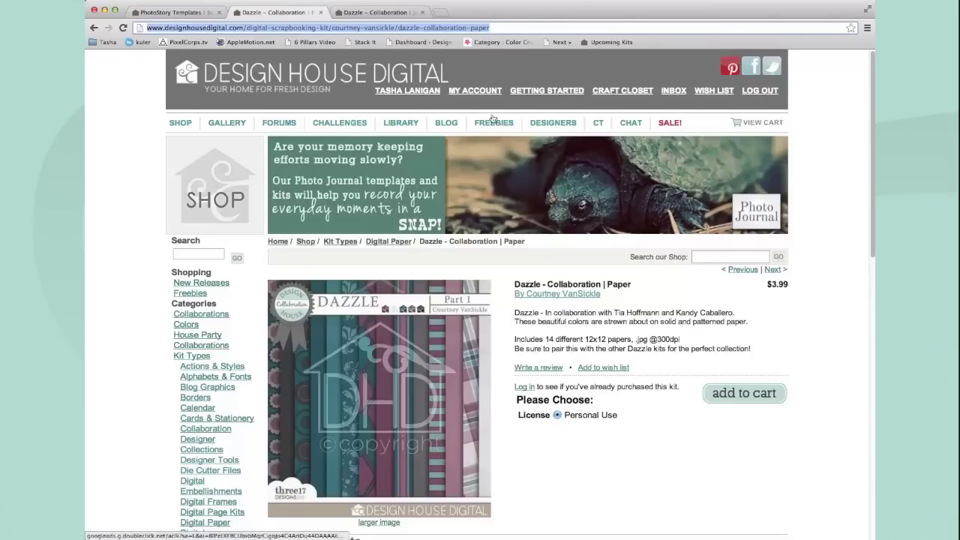
{"action": "left_click", "coordinate": [379, 12]}
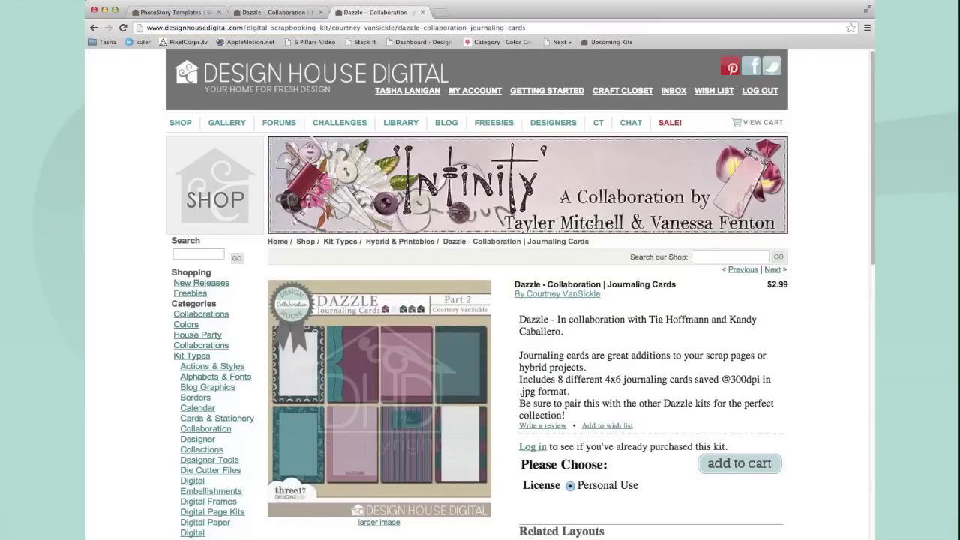
{"action": "key", "text": "super+Tab"}
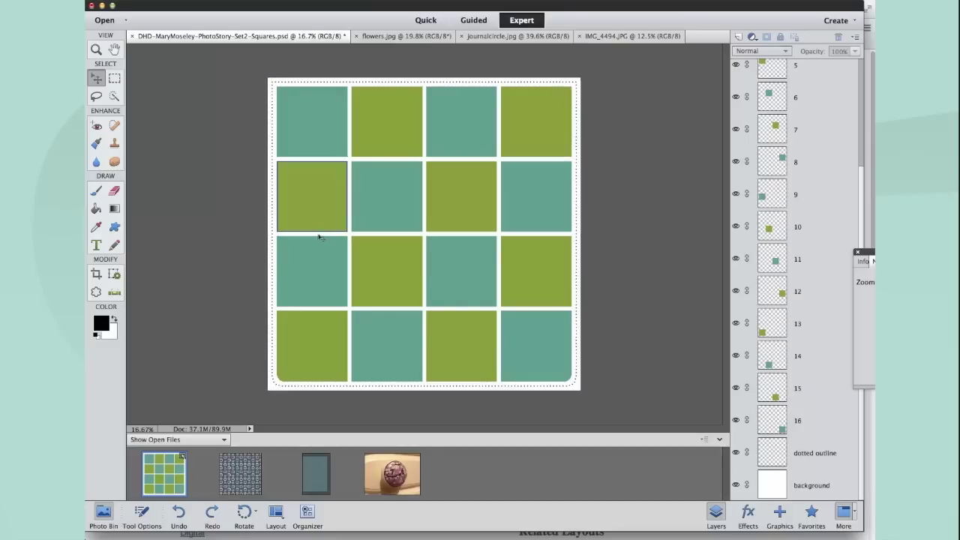
{"action": "left_click", "coordinate": [240, 476]}
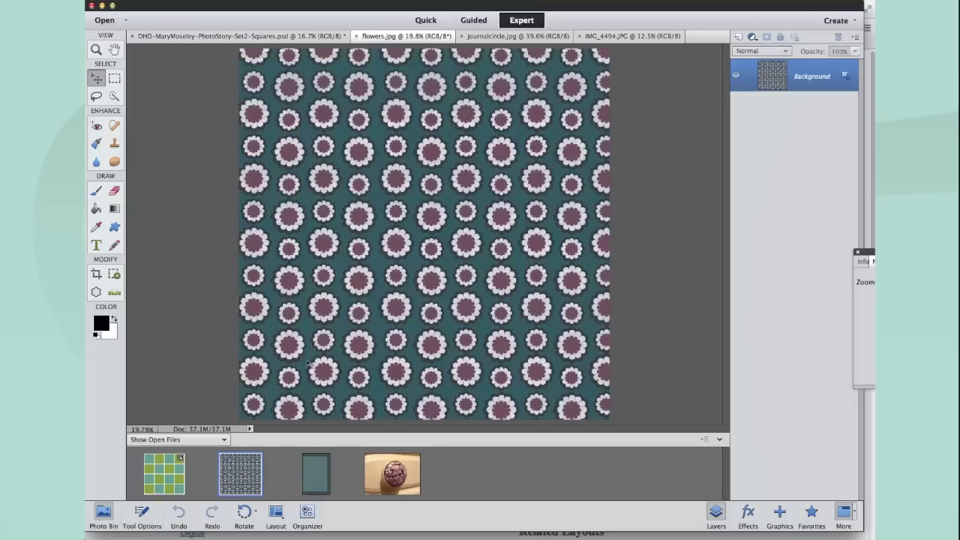
{"action": "left_click", "coordinate": [313, 472]}
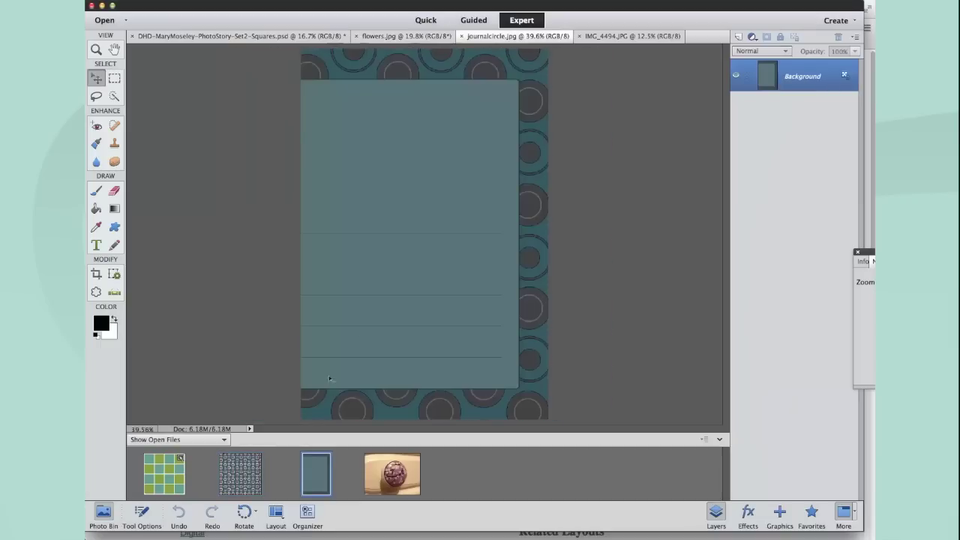
{"action": "left_click", "coordinate": [366, 463]}
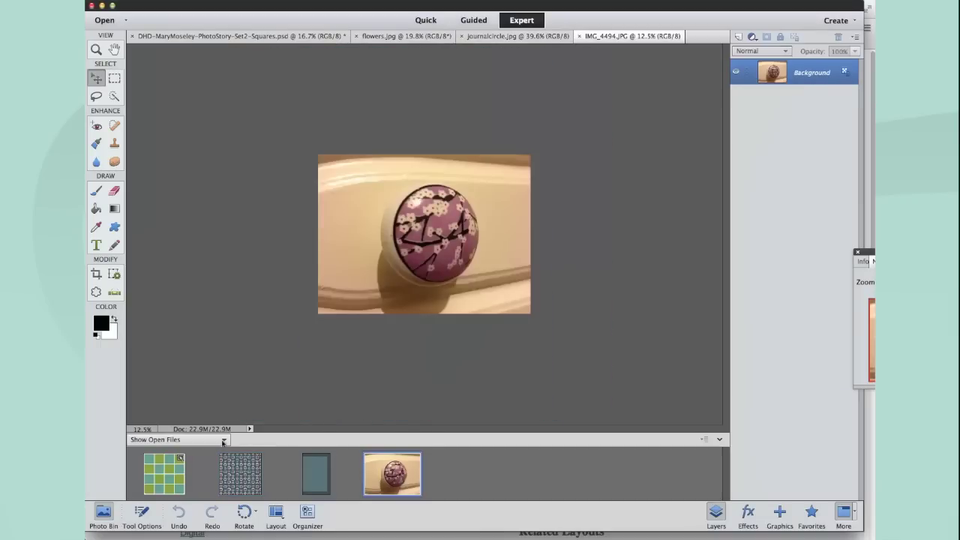
{"action": "left_click", "coordinate": [159, 477]}
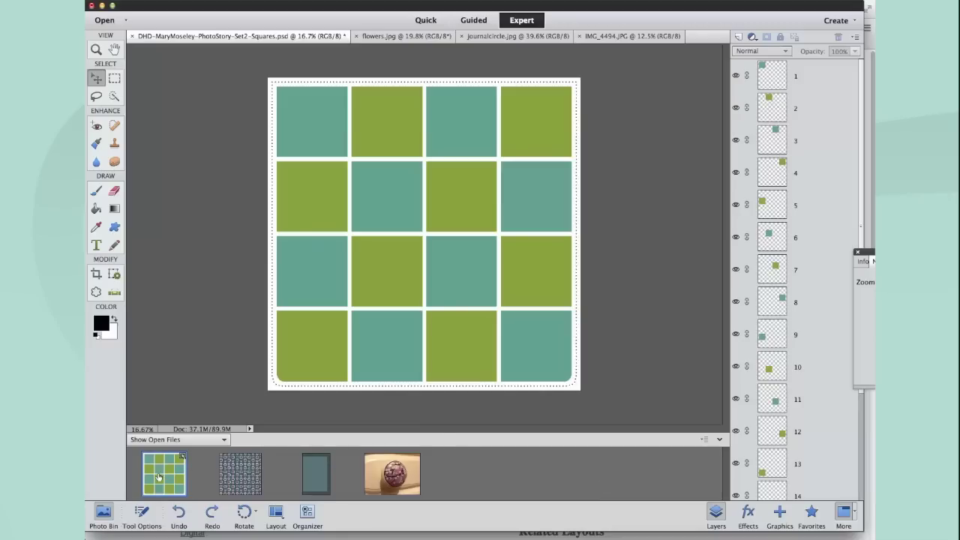
- Place flowers.jpg on the template, shrunk to one square over row three's second square
{"action": "left_click", "coordinate": [237, 477]}
{"action": "left_click_drag", "start_coordinate": [237, 486], "coordinate": [453, 189]}
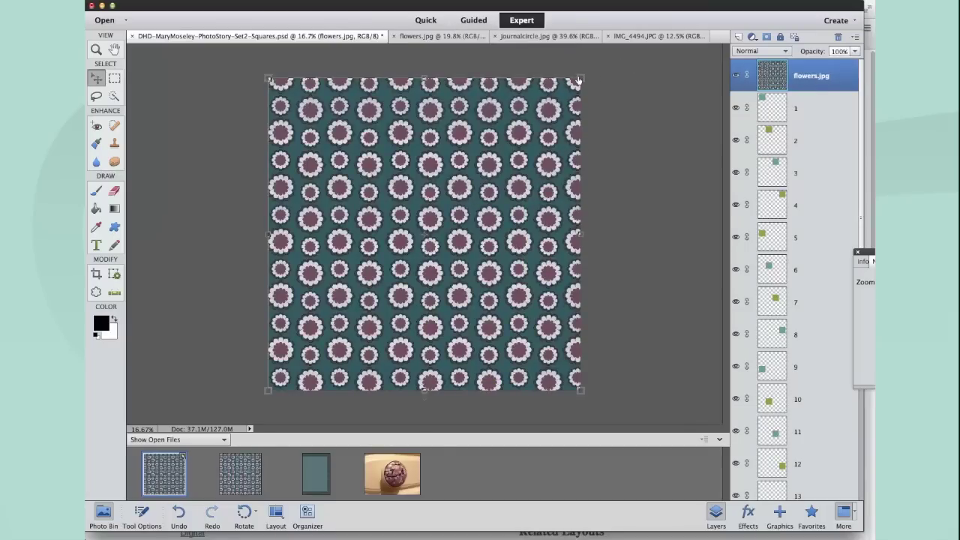
{"action": "left_click_drag", "start_coordinate": [577, 78], "coordinate": [337, 302]}
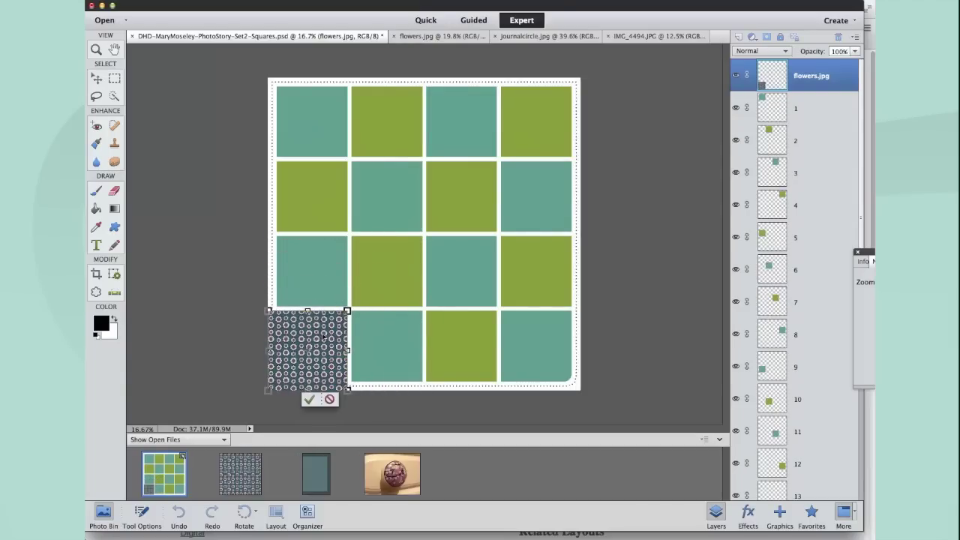
{"action": "left_click_drag", "start_coordinate": [324, 337], "coordinate": [405, 257]}
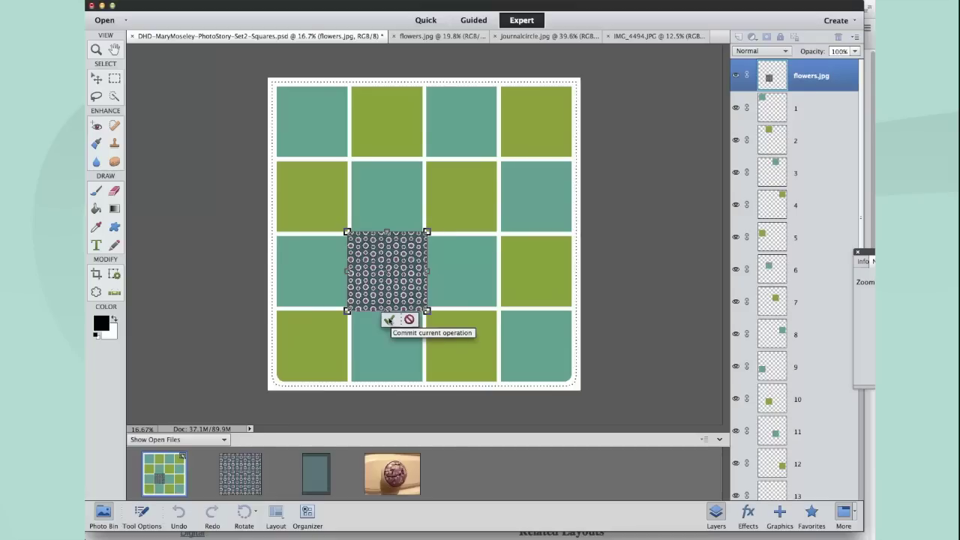
{"action": "left_click", "coordinate": [388, 320]}
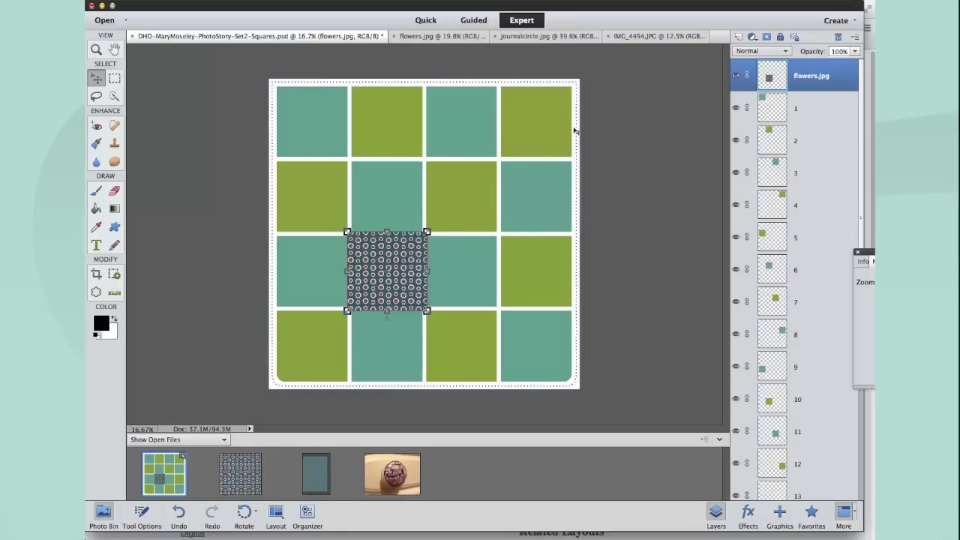
- Click the top-row and row-two squares to identify which layer each belongs to
{"action": "left_click", "coordinate": [829, 116]}
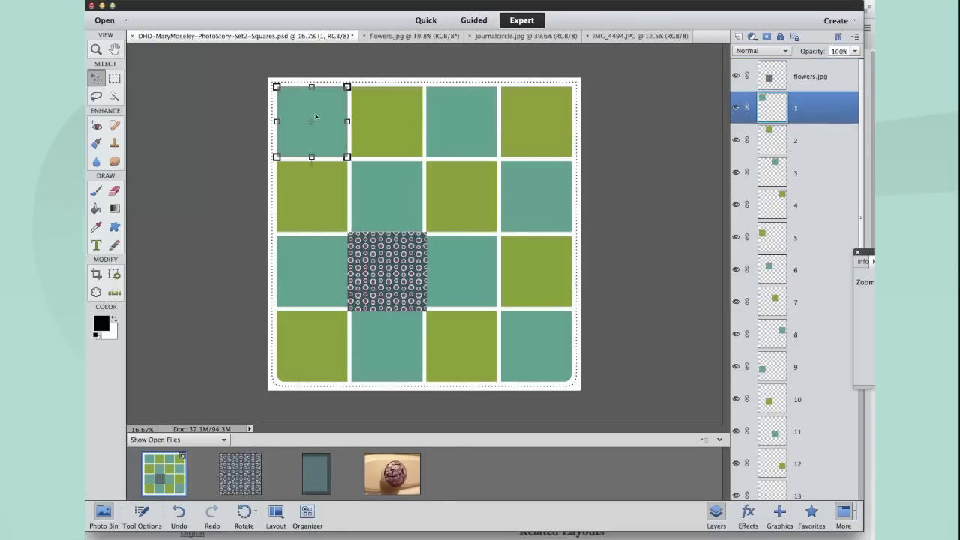
{"action": "left_click", "coordinate": [387, 118]}
{"action": "left_click", "coordinate": [456, 118]}
{"action": "left_click", "coordinate": [537, 122]}
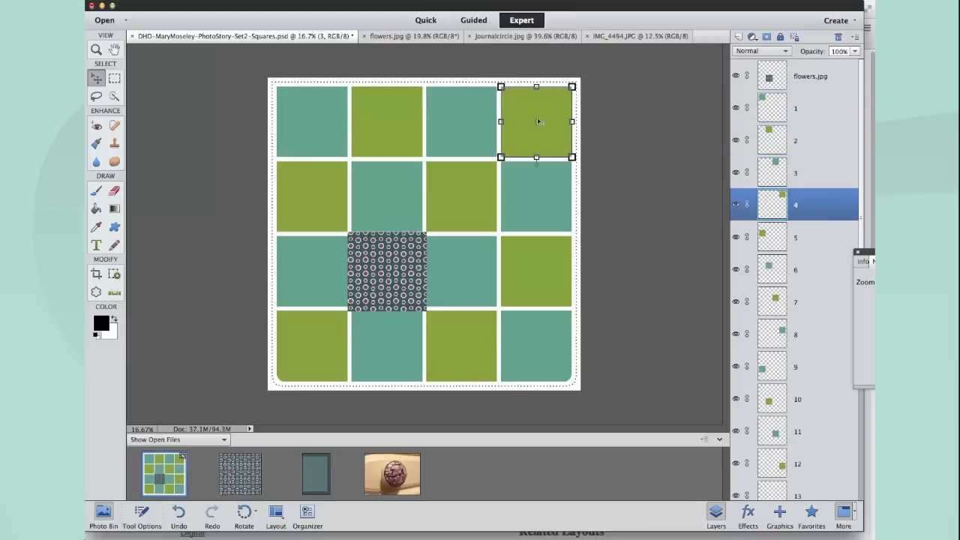
{"action": "left_click", "coordinate": [269, 182]}
{"action": "left_click", "coordinate": [319, 179]}
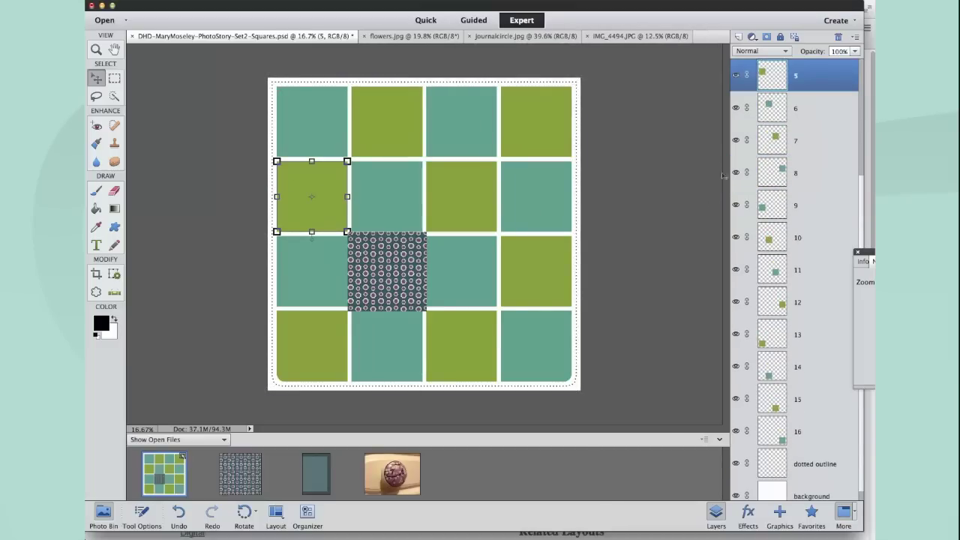
{"action": "scroll", "coordinate": [802, 142], "scroll_direction": "up", "scroll_amount": 5}
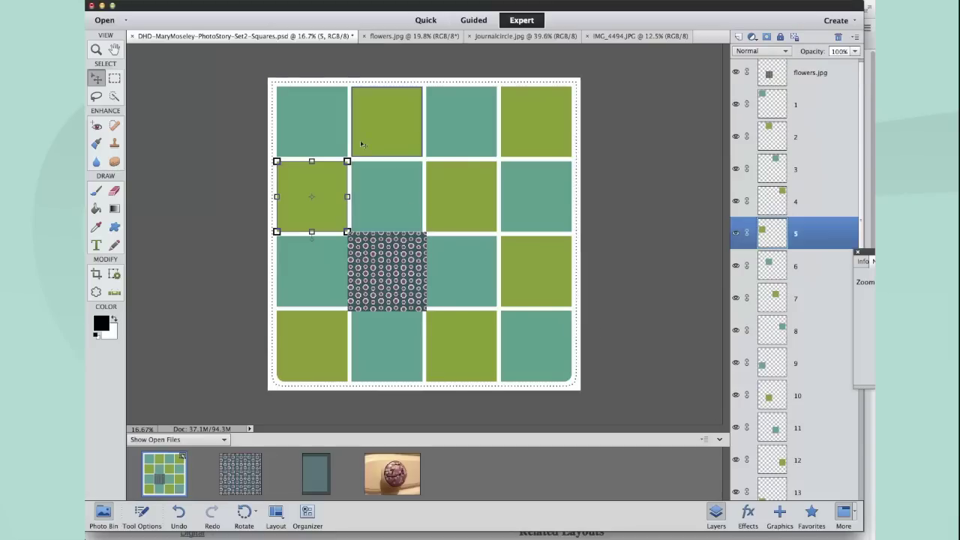
{"action": "left_click", "coordinate": [382, 184]}
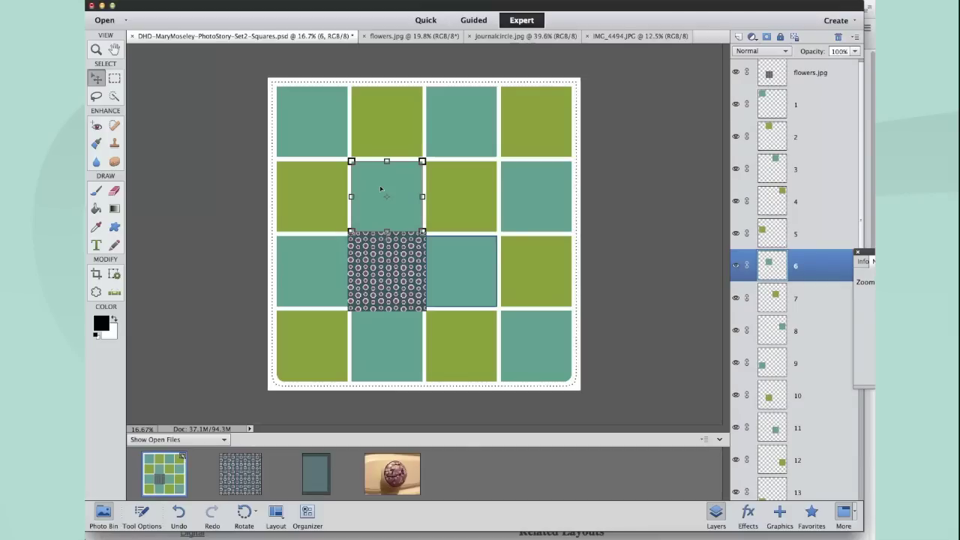
- Move the flowers.jpg layer above square layer 6 and drag the paper onto that square
{"action": "left_click", "coordinate": [809, 81]}
{"action": "left_click_drag", "start_coordinate": [784, 78], "coordinate": [785, 229]}
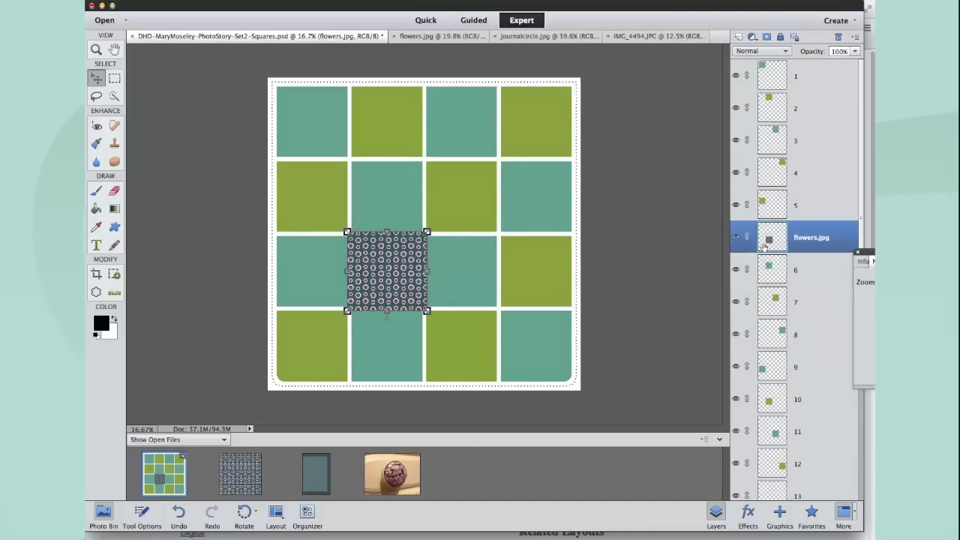
{"action": "left_click", "coordinate": [769, 267]}
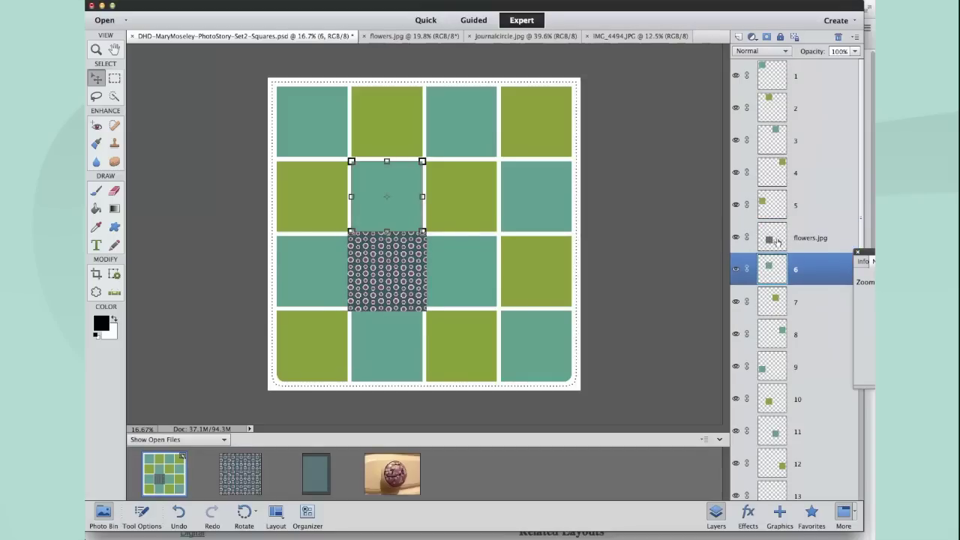
{"action": "left_click", "coordinate": [777, 243]}
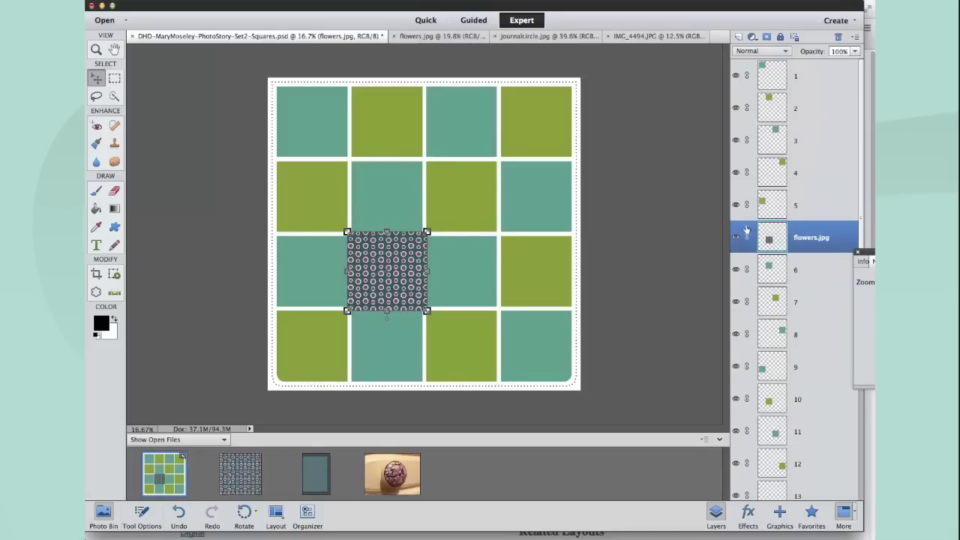
{"action": "left_click", "coordinate": [770, 272]}
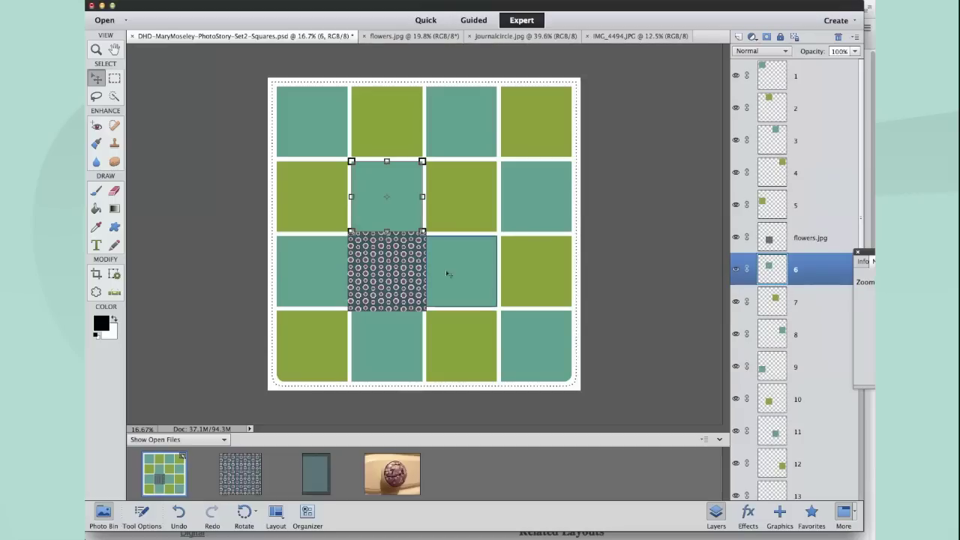
{"action": "left_click_drag", "start_coordinate": [405, 270], "coordinate": [384, 200]}
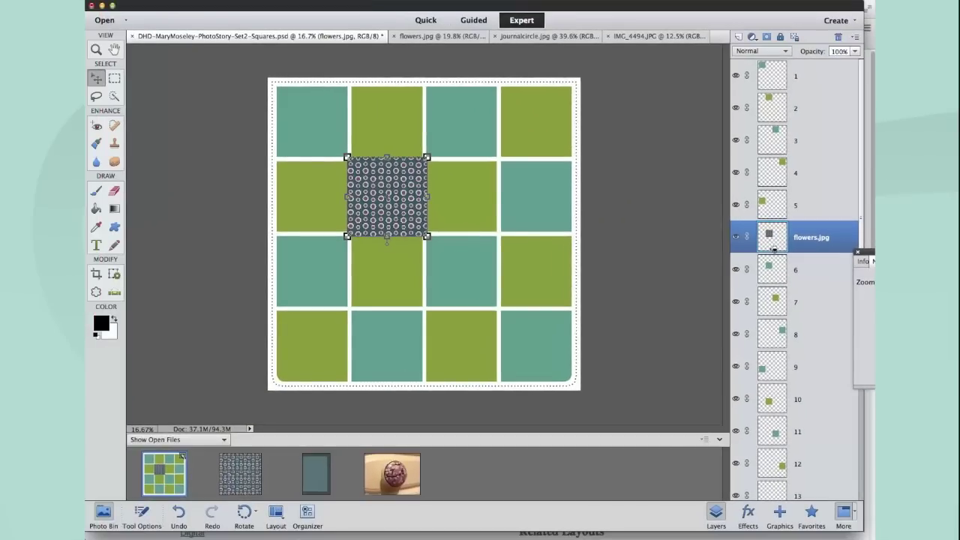
- Clip the flowers.jpg layer to square layer 6 so it shows only in that square
{"action": "left_click", "coordinate": [773, 250], "text": "alt"}
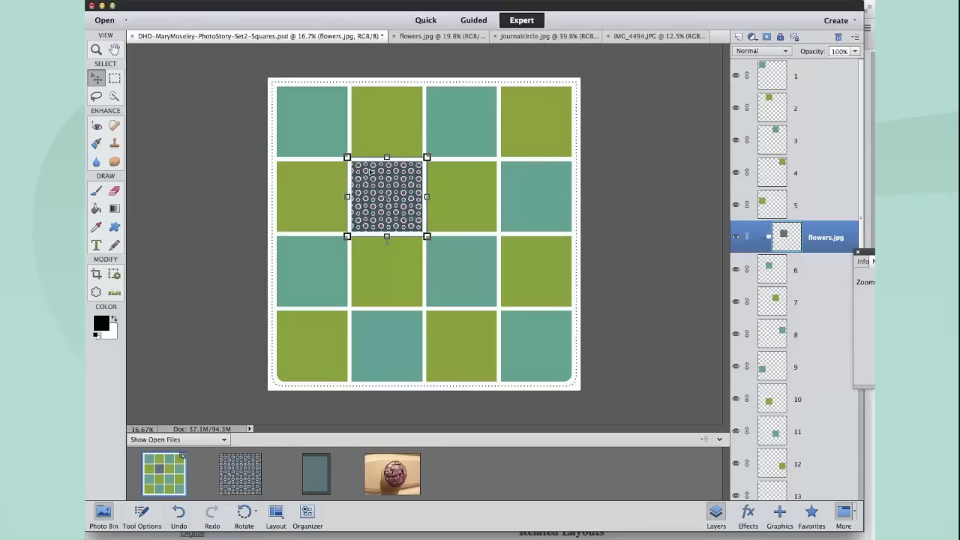
{"action": "left_click", "coordinate": [452, 199]}
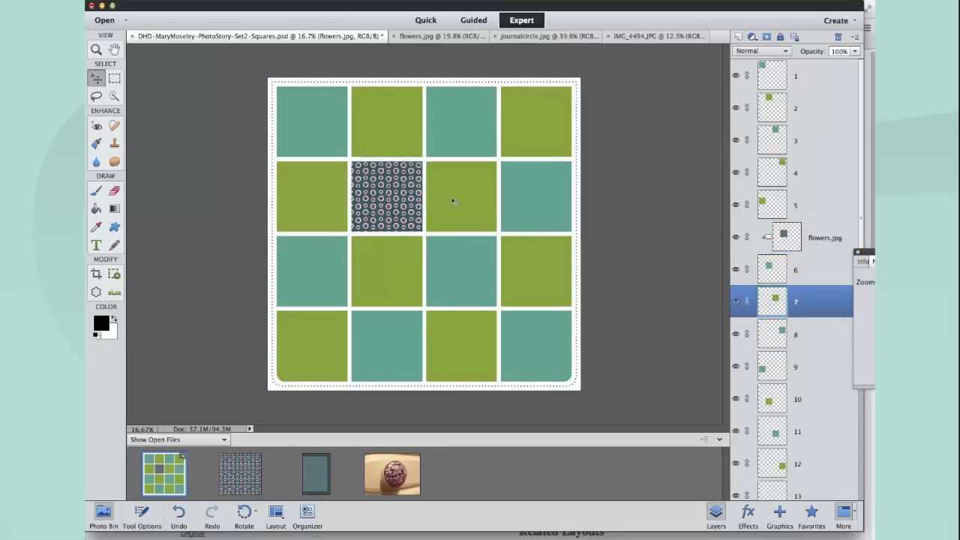
- Scale the flowers paper down to about the square's size, shift its pattern left, and commit
{"action": "left_click", "coordinate": [399, 173]}
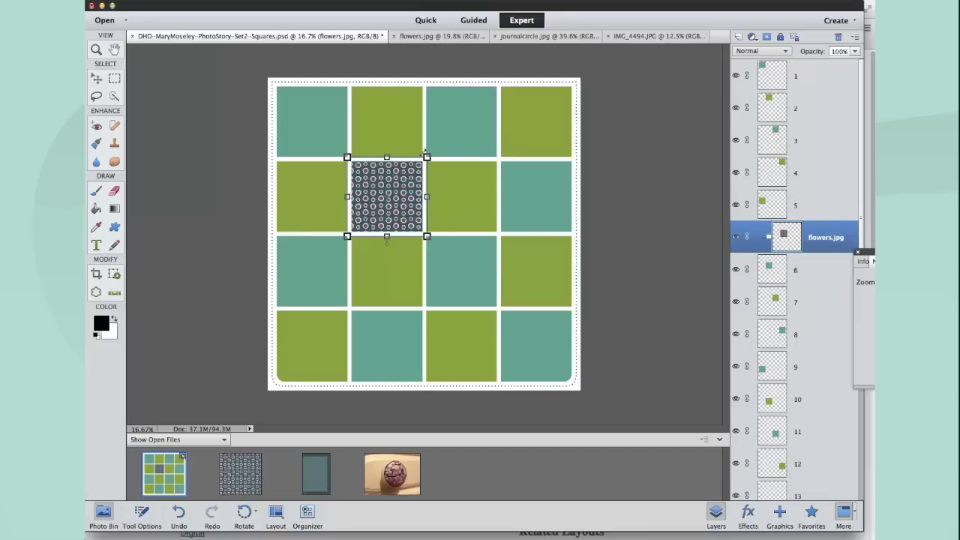
{"action": "left_click_drag", "start_coordinate": [426, 157], "coordinate": [465, 118]}
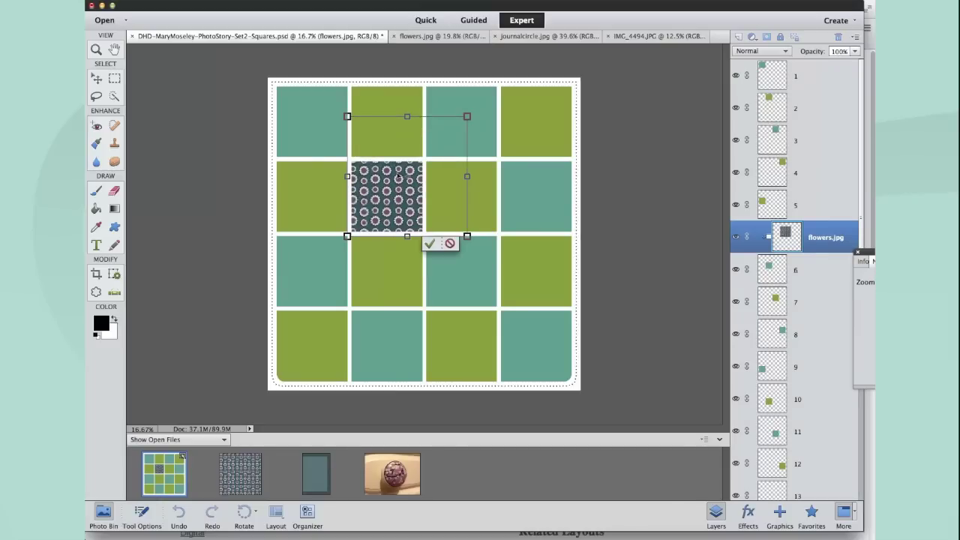
{"action": "left_click_drag", "start_coordinate": [398, 177], "coordinate": [373, 175]}
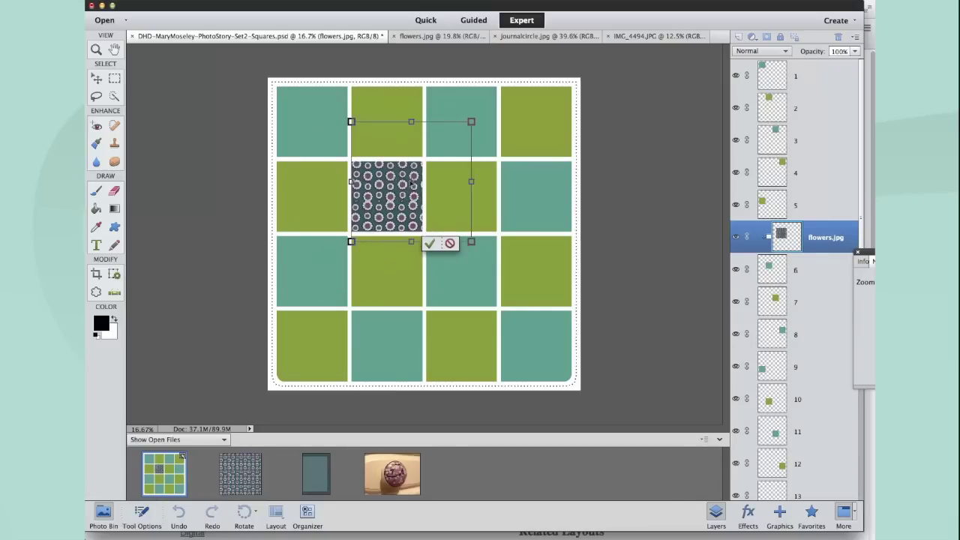
{"action": "left_click_drag", "start_coordinate": [411, 183], "coordinate": [360, 174]}
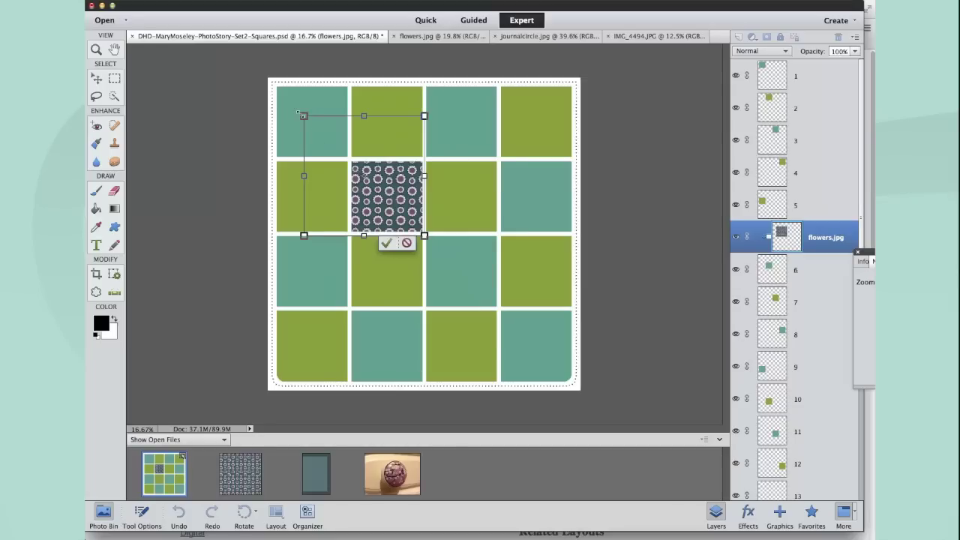
{"action": "left_click_drag", "start_coordinate": [299, 113], "coordinate": [340, 152]}
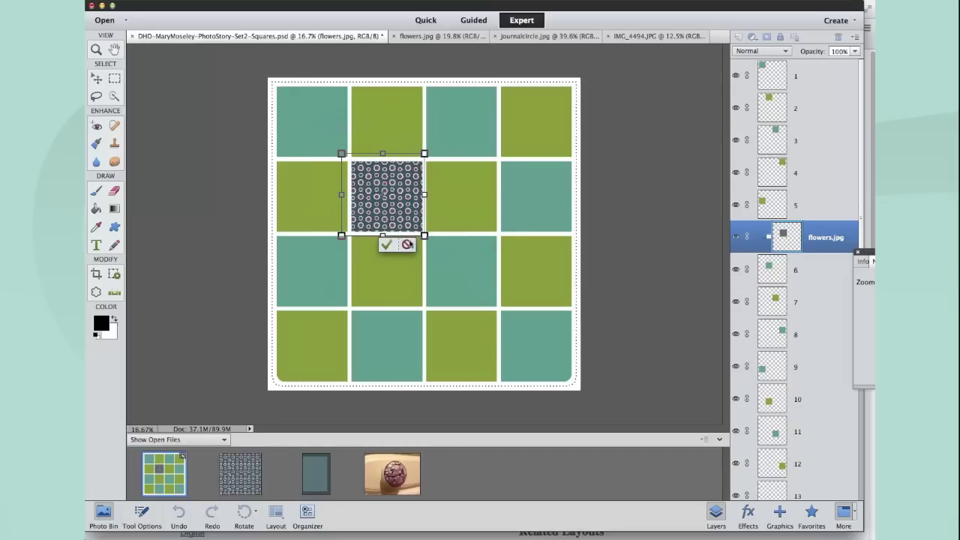
{"action": "key", "text": "Return"}
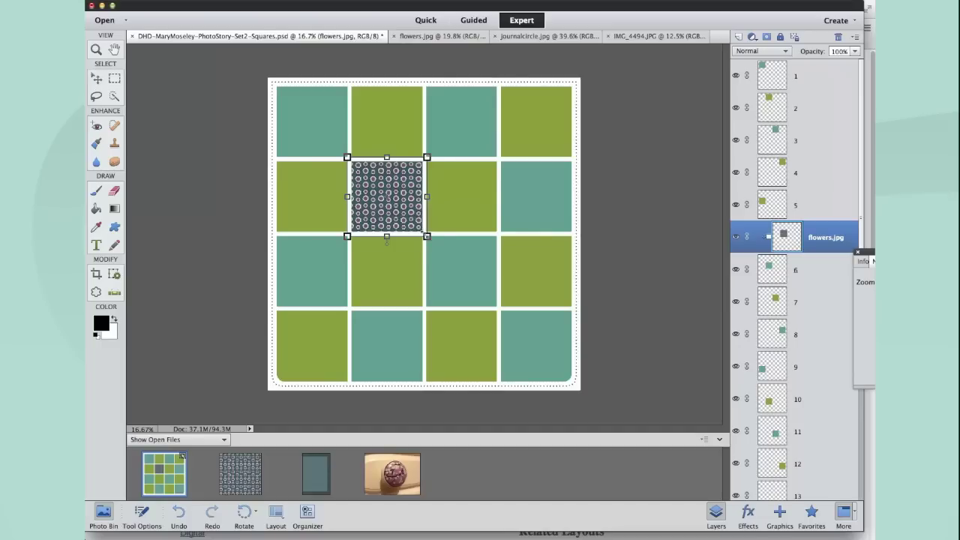
- Try larger and smaller sizes for the flowers paper, then apply the final size
{"action": "left_click_drag", "start_coordinate": [429, 239], "coordinate": [484, 294]}
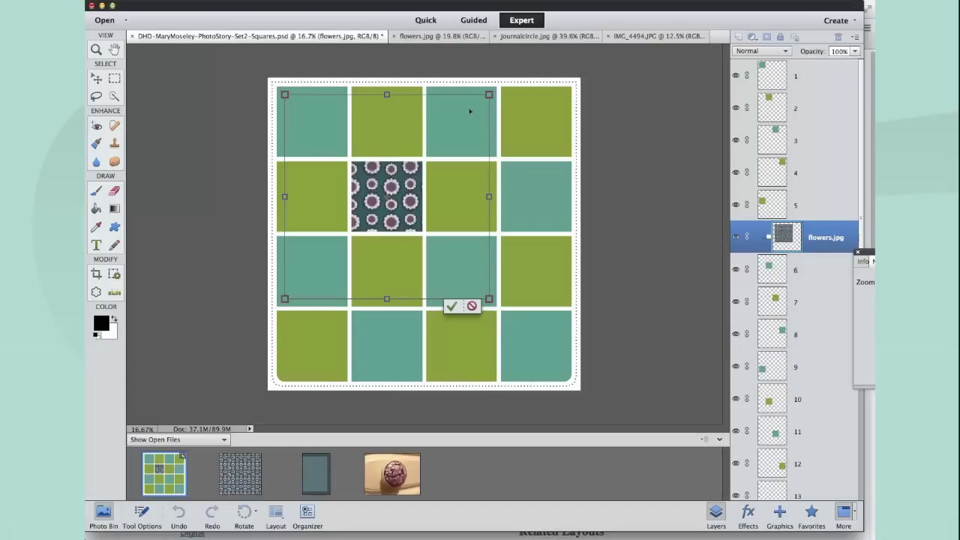
{"action": "left_click_drag", "start_coordinate": [489, 91], "coordinate": [474, 103]}
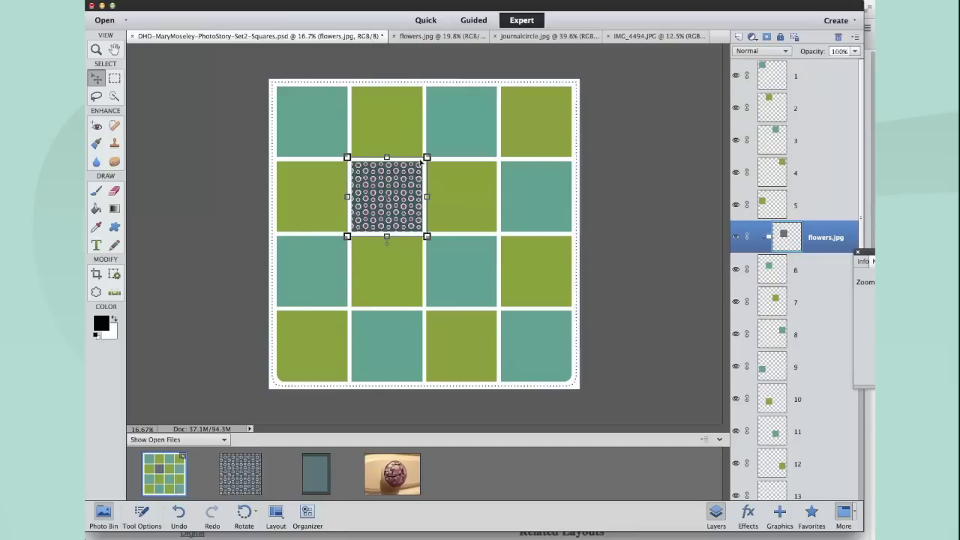
{"action": "mouse_move", "coordinate": [426, 156]}
{"action": "left_mouse_down"}
{"action": "mouse_move", "coordinate": [472, 111]}
{"action": "mouse_move", "coordinate": [407, 171]}
{"action": "mouse_move", "coordinate": [446, 135]}
{"action": "mouse_move", "coordinate": [424, 157]}
{"action": "mouse_move", "coordinate": [440, 143]}
{"action": "mouse_move", "coordinate": [435, 171]}
{"action": "left_mouse_up"}
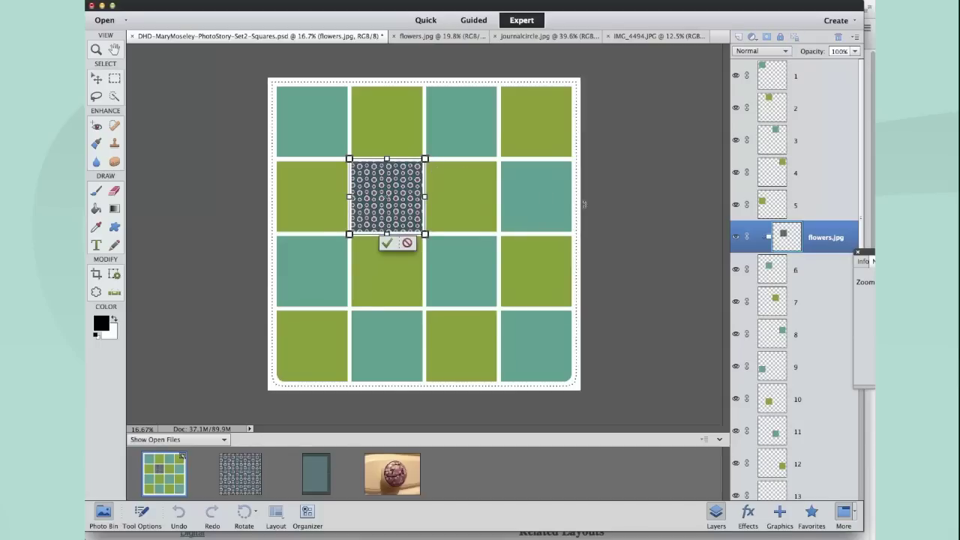
{"action": "left_click", "coordinate": [312, 196]}
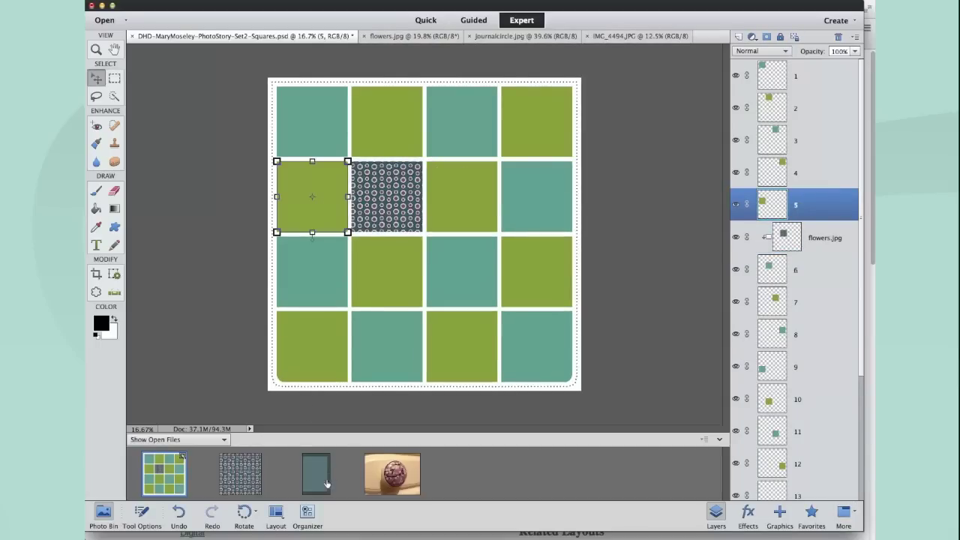
- Bring journalcircle.jpg into the layout, shrunk to one square in the lower-left area
{"action": "left_click_drag", "start_coordinate": [326, 484], "coordinate": [326, 292]}
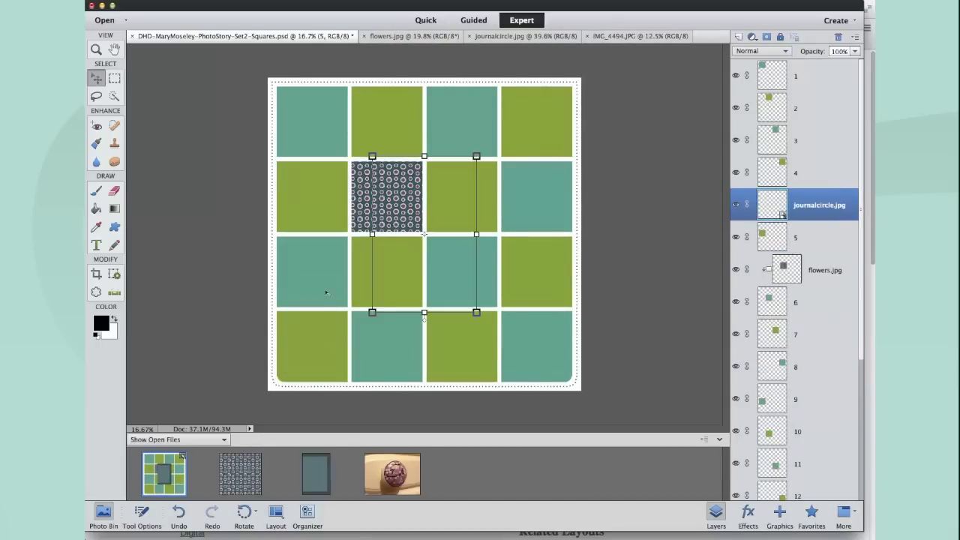
{"action": "left_click_drag", "start_coordinate": [488, 228], "coordinate": [331, 308]}
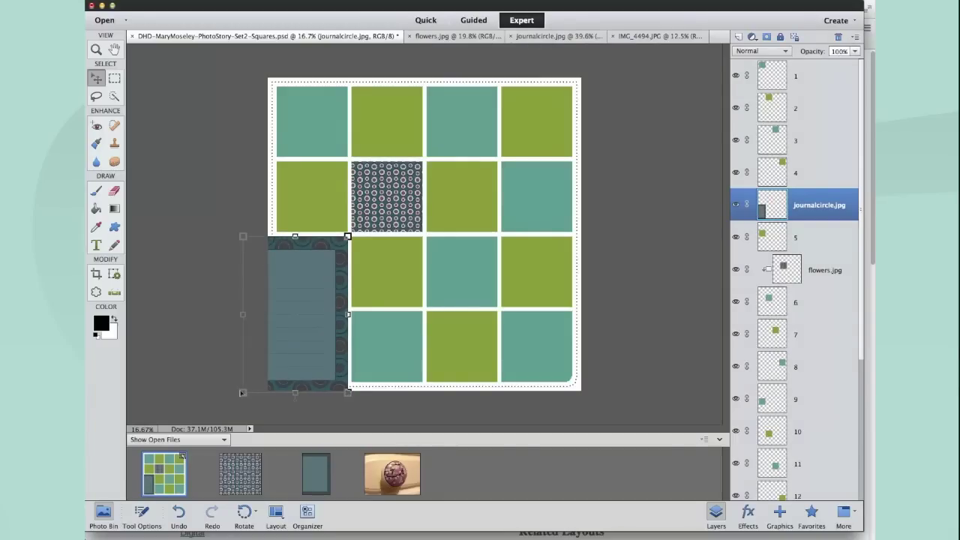
{"action": "left_click_drag", "start_coordinate": [242, 393], "coordinate": [273, 349]}
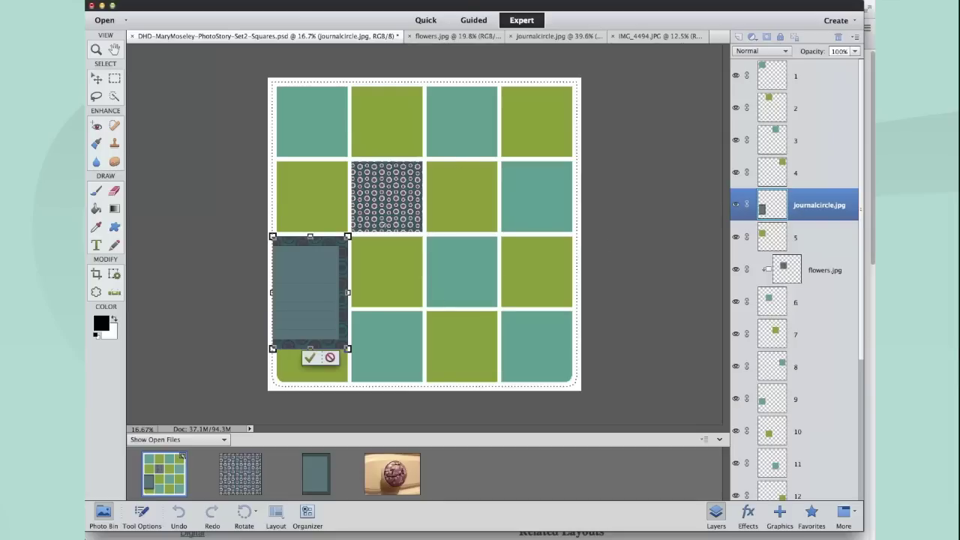
{"action": "left_click", "coordinate": [309, 357]}
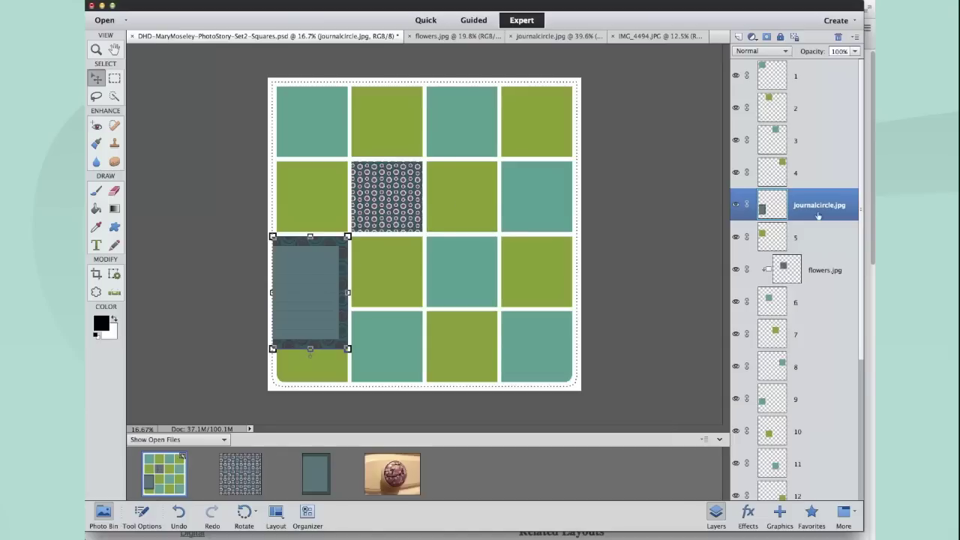
- Move the journal card layer above square layer 8, clip it, and trim its size slightly
{"action": "left_click_drag", "start_coordinate": [821, 216], "coordinate": [782, 360]}
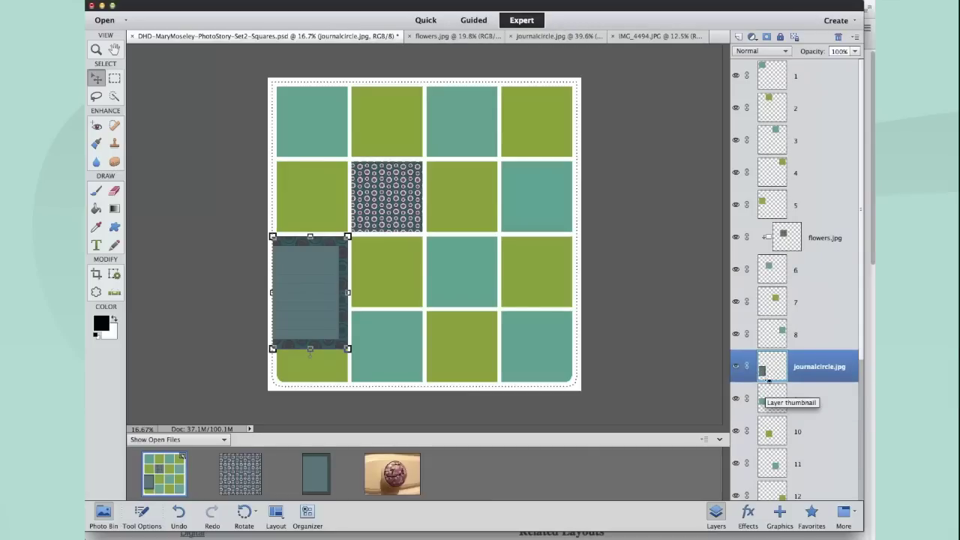
{"action": "left_click", "coordinate": [768, 381], "text": "alt"}
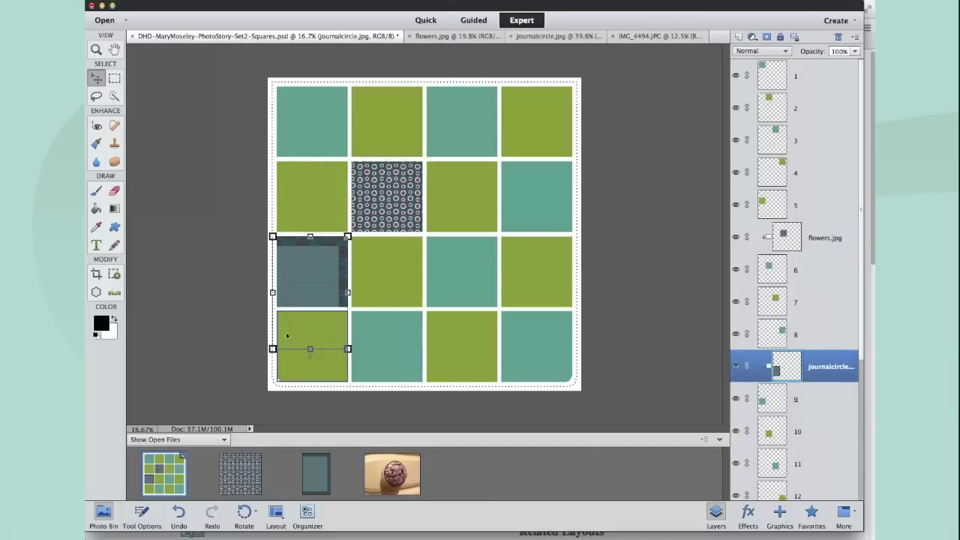
{"action": "left_click_drag", "start_coordinate": [272, 348], "coordinate": [273, 345]}
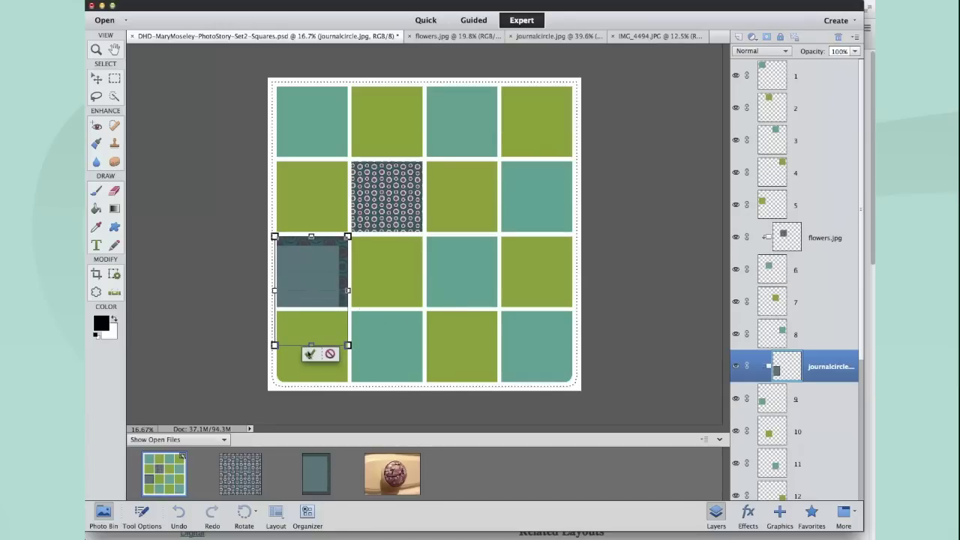
{"action": "left_click", "coordinate": [310, 354]}
- Bring IMG_4494.JPG into the layout, shrunk and moved onto the third-column squares
{"action": "left_click", "coordinate": [387, 279]}
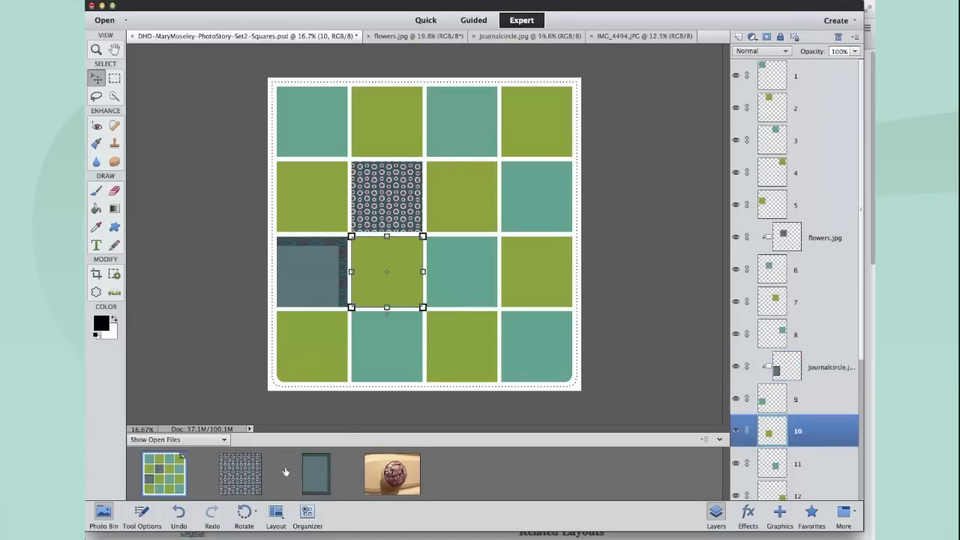
{"action": "left_click_drag", "start_coordinate": [396, 480], "coordinate": [475, 171]}
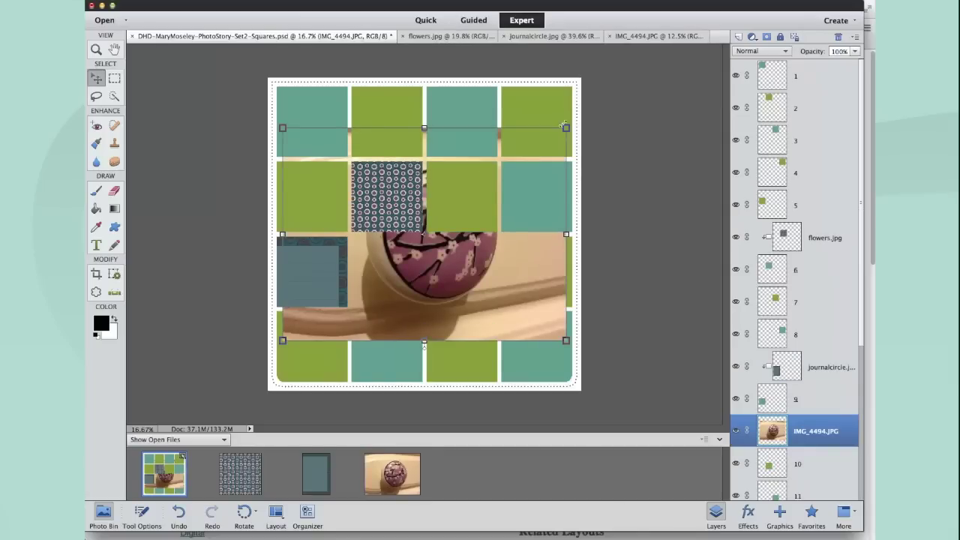
{"action": "left_click_drag", "start_coordinate": [566, 124], "coordinate": [427, 232]}
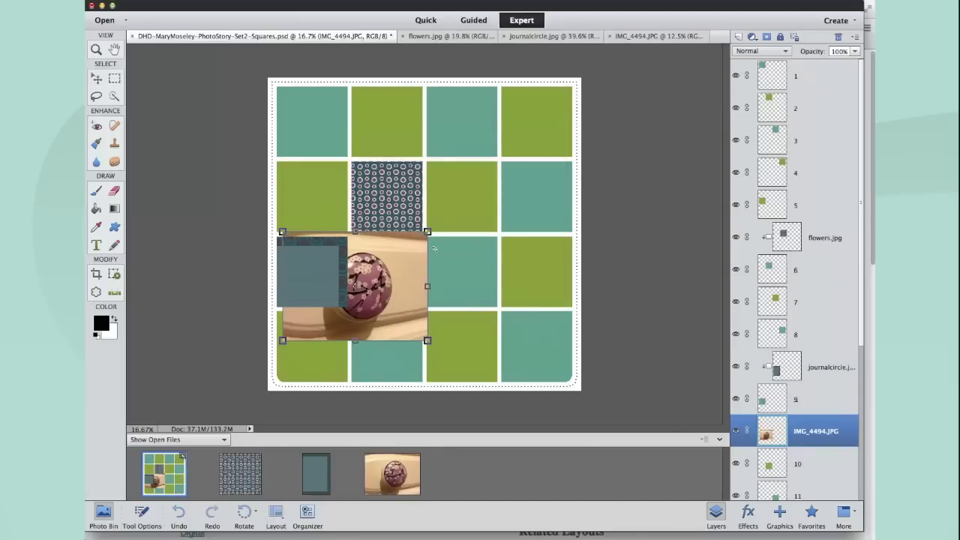
{"action": "left_click_drag", "start_coordinate": [389, 299], "coordinate": [510, 210]}
{"action": "left_click", "coordinate": [509, 258]}
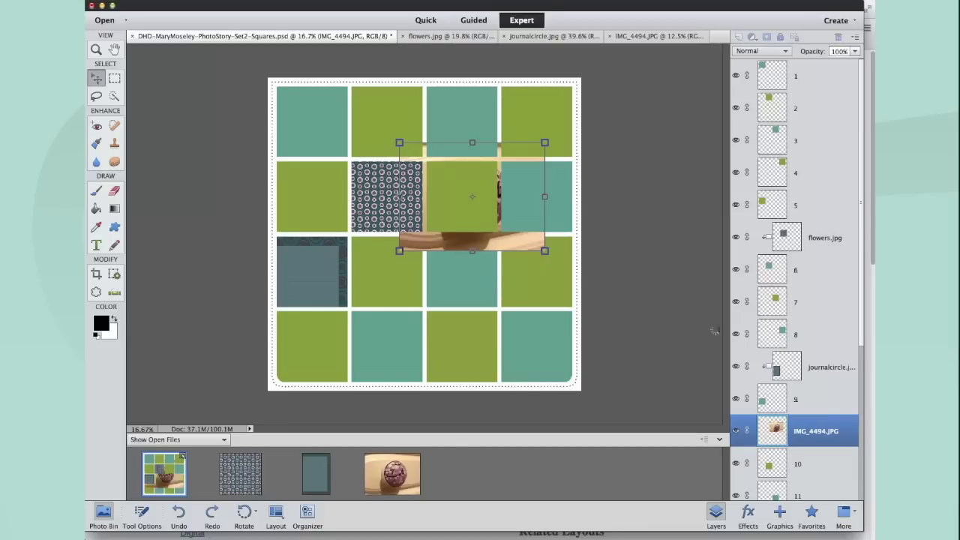
- Clip the button photo to square layer 7, resizing and positioning it so the button fits
{"action": "left_click_drag", "start_coordinate": [787, 431], "coordinate": [819, 287]}
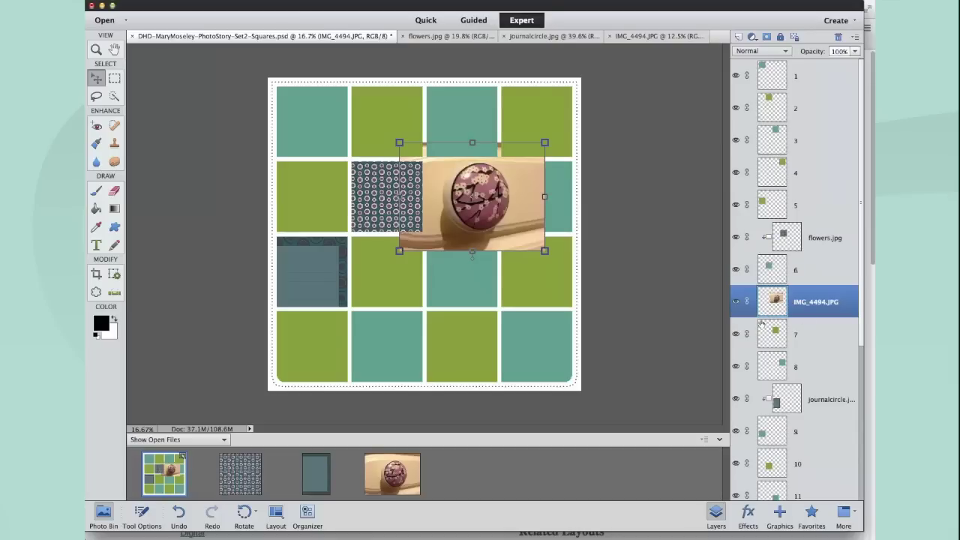
{"action": "left_click", "coordinate": [768, 316], "text": "alt"}
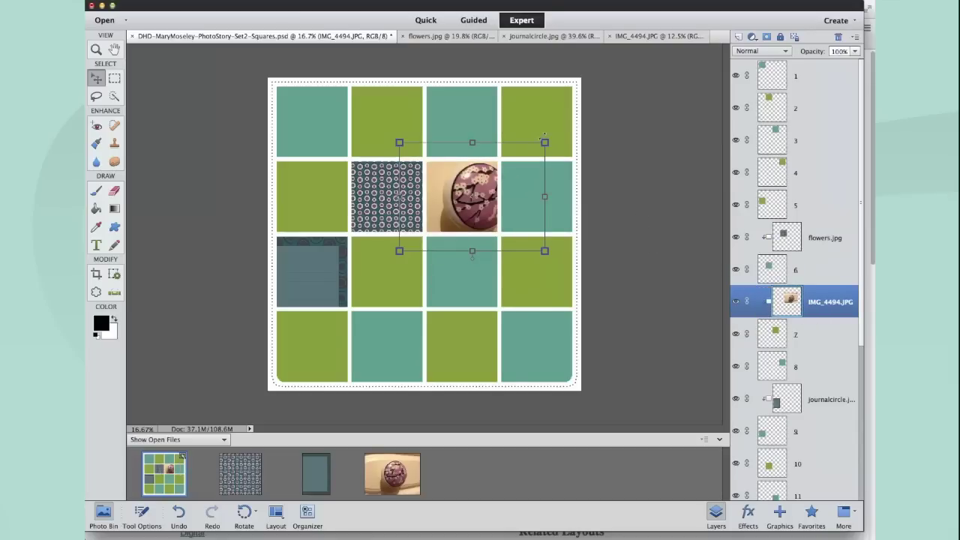
{"action": "left_click_drag", "start_coordinate": [543, 143], "coordinate": [514, 163]}
{"action": "left_click_drag", "start_coordinate": [469, 208], "coordinate": [474, 195]}
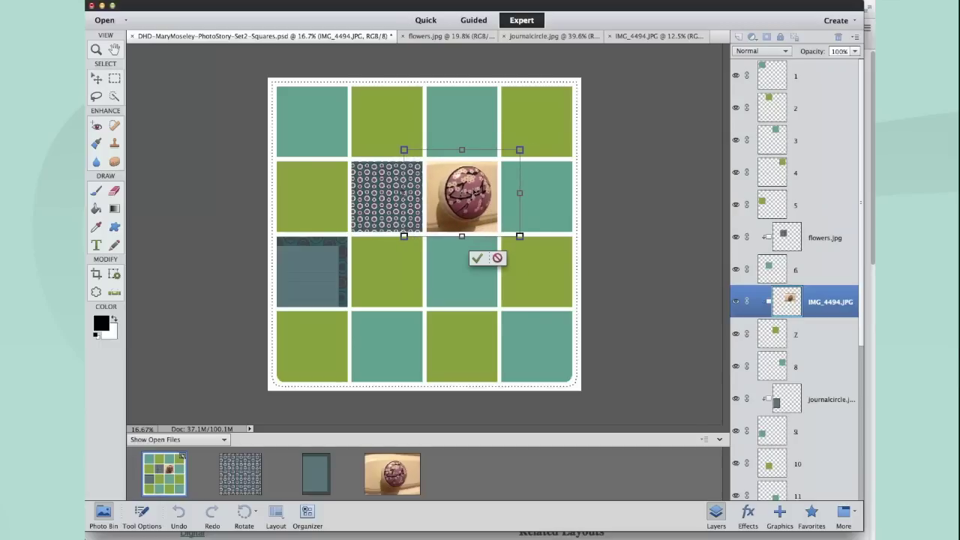
{"action": "left_click", "coordinate": [472, 258]}
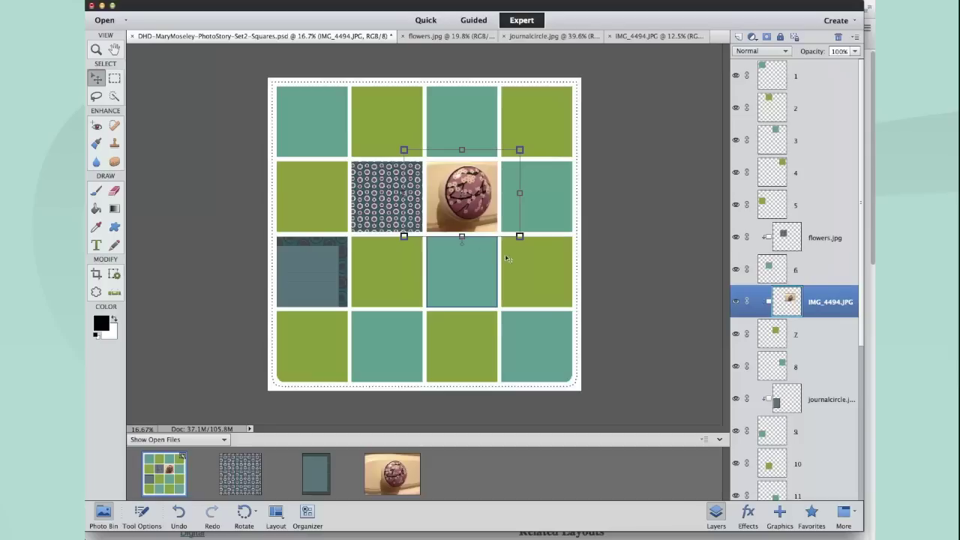
{"action": "left_click", "coordinate": [554, 196]}
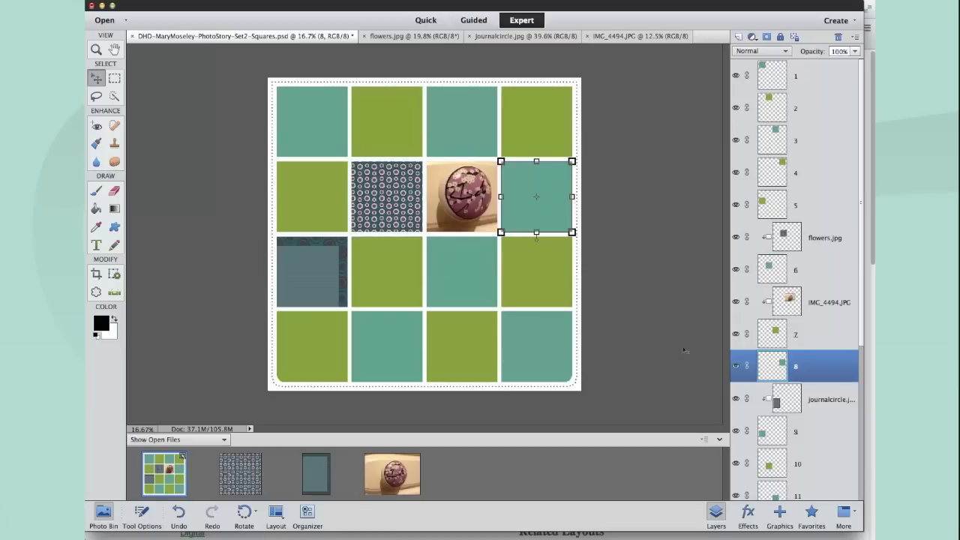
{"action": "left_click_drag", "start_coordinate": [861, 335], "coordinate": [860, 300]}
{"action": "left_click", "coordinate": [528, 249]}
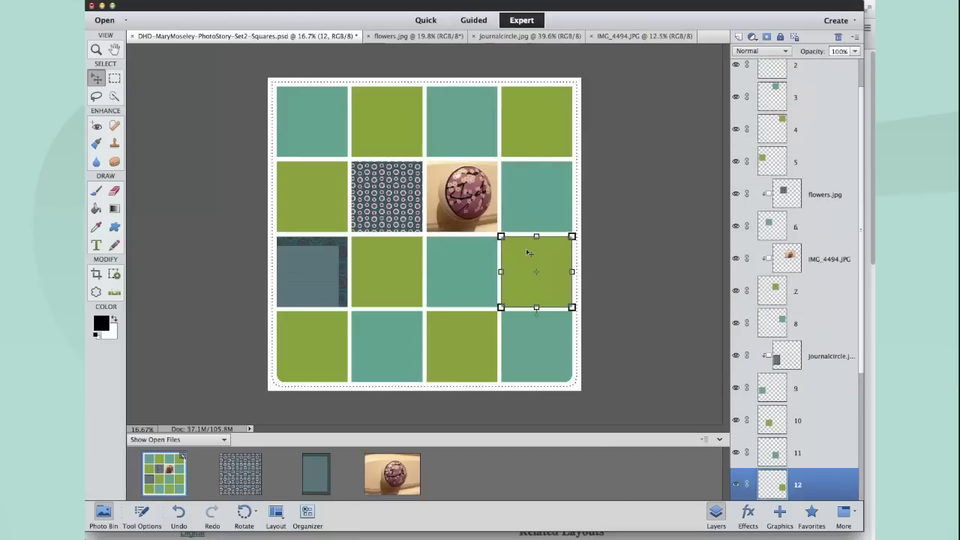
{"action": "left_click", "coordinate": [483, 204]}
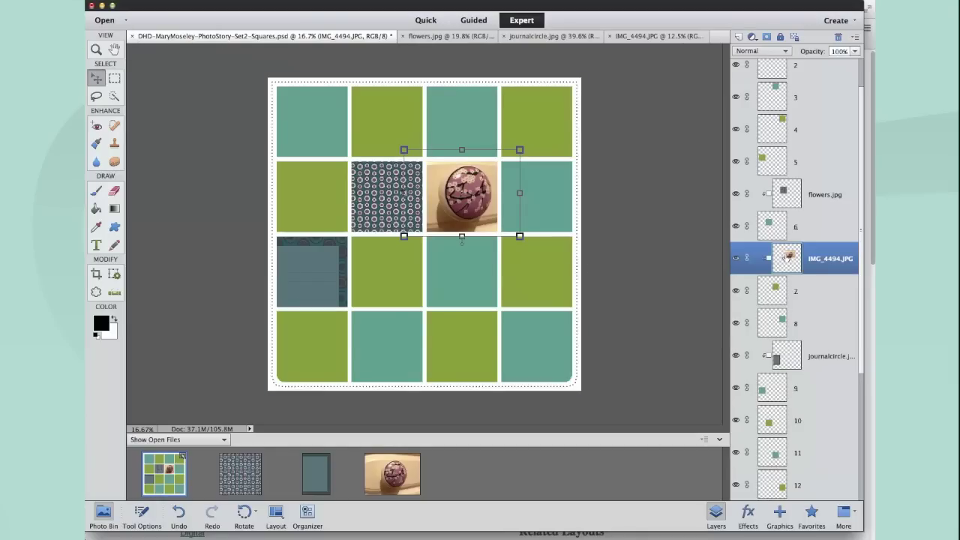
{"action": "left_click", "coordinate": [781, 290], "text": "alt"}
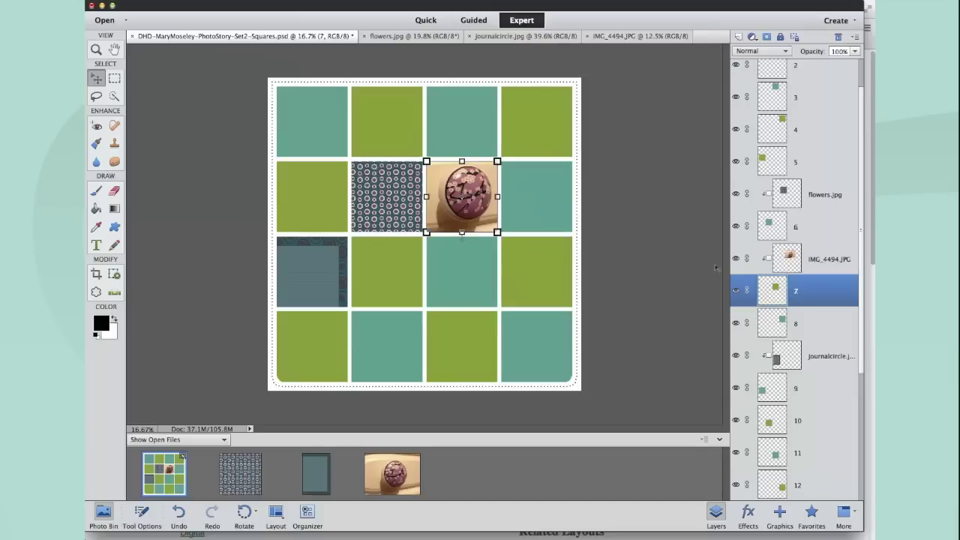
{"action": "left_click", "coordinate": [788, 260]}
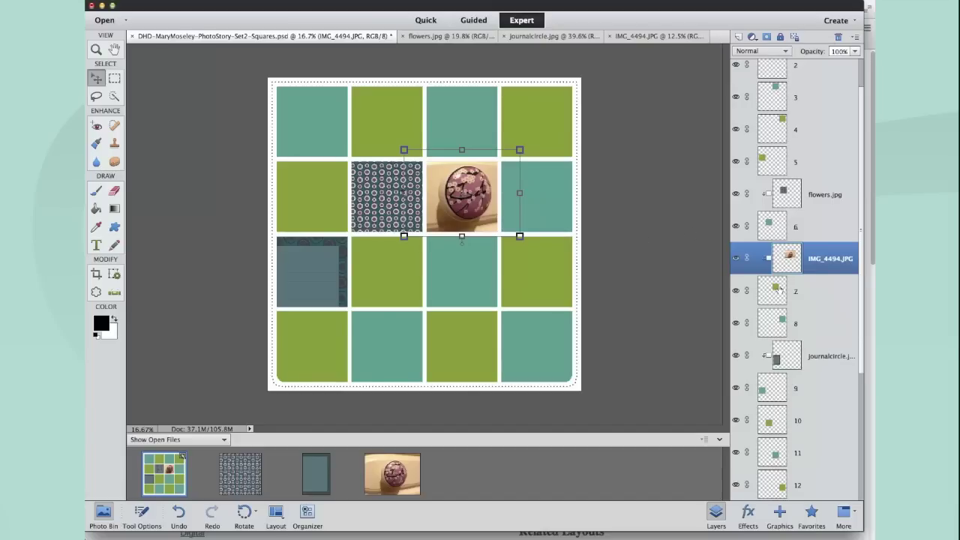
{"action": "left_click", "coordinate": [781, 290]}
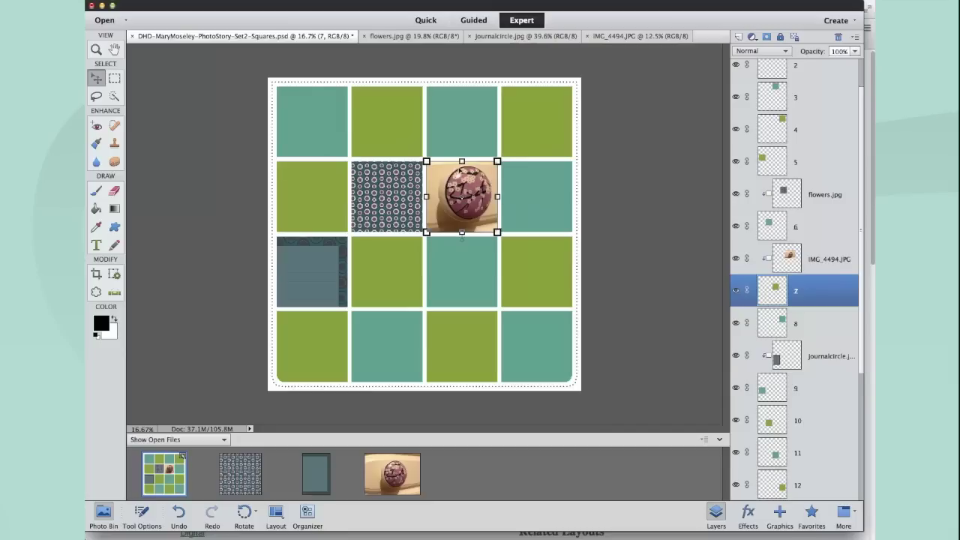
{"action": "left_click", "coordinate": [810, 264]}
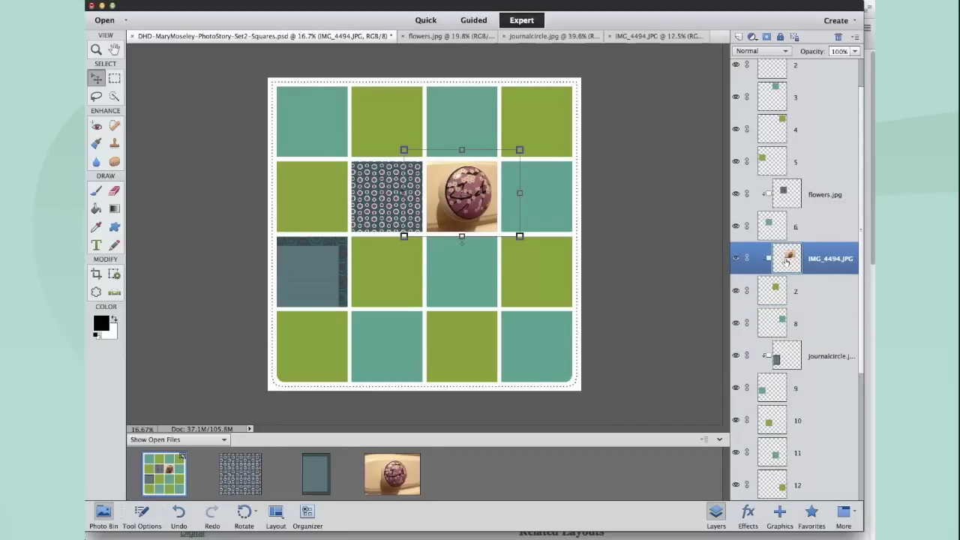
- Apply the Noisy drop shadow style to the IMG_4494.JPG photo layer
{"action": "left_click", "coordinate": [747, 513]}
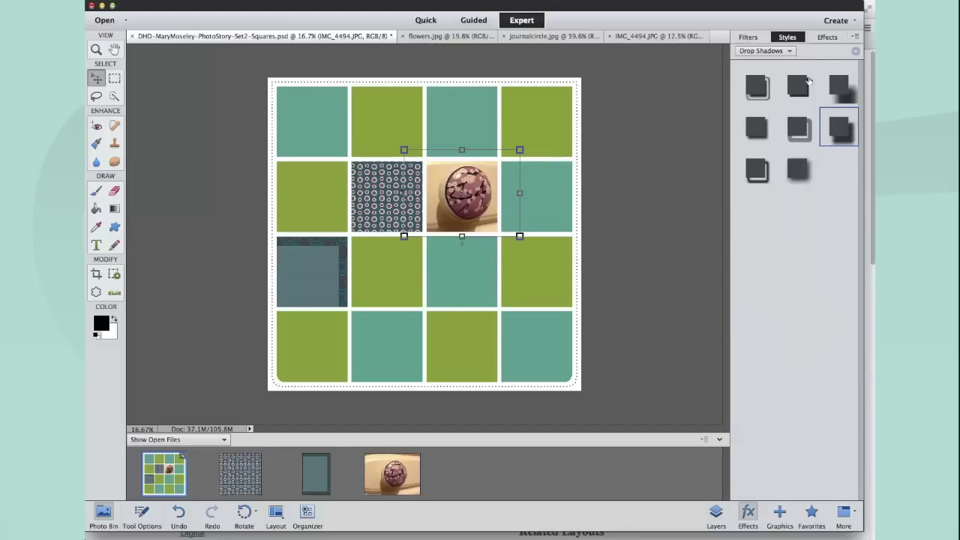
{"action": "left_click", "coordinate": [838, 133]}
{"action": "left_click", "coordinate": [748, 38]}
{"action": "left_click", "coordinate": [787, 37]}
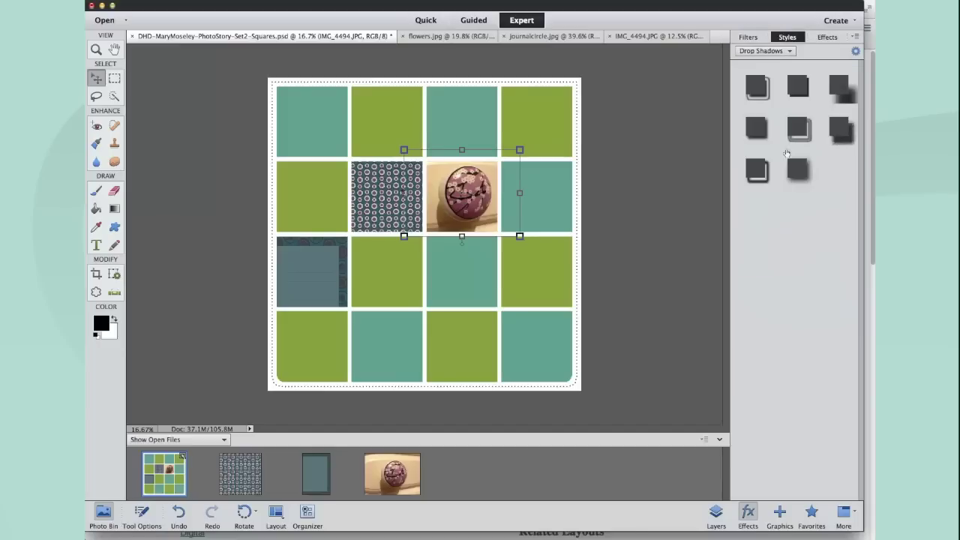
{"action": "left_click", "coordinate": [718, 523]}
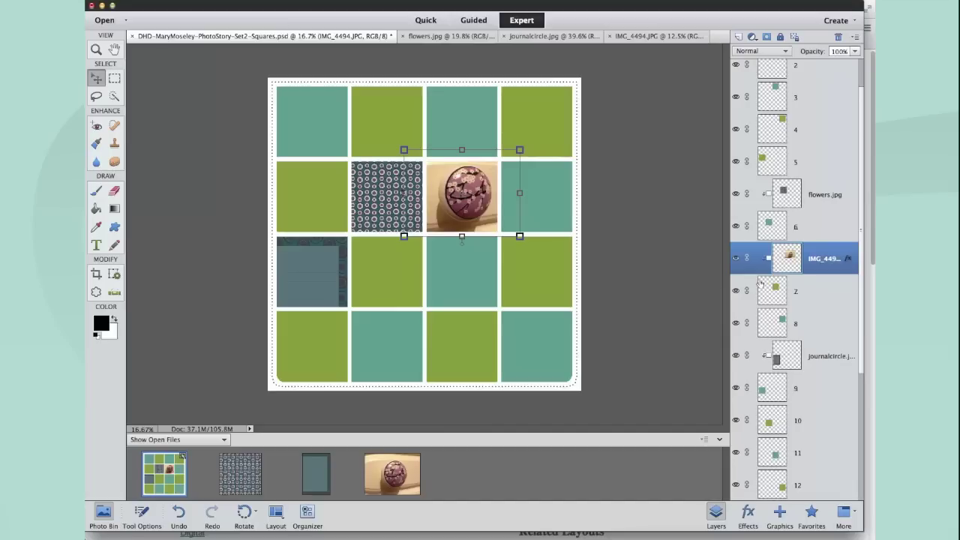
- Clear the layer style from IMG_4494.JPG and select square layer 7
{"action": "right_click", "coordinate": [840, 259]}
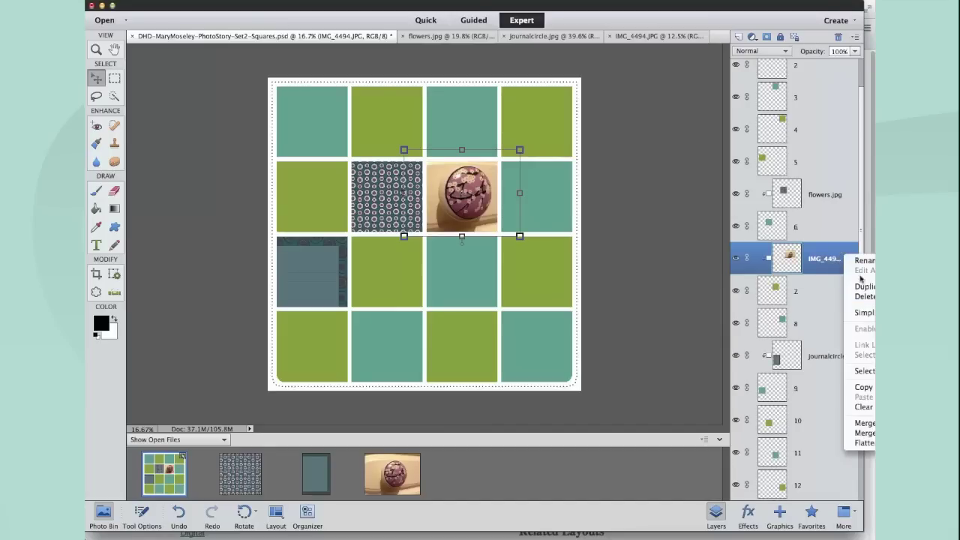
{"action": "left_click", "coordinate": [863, 406]}
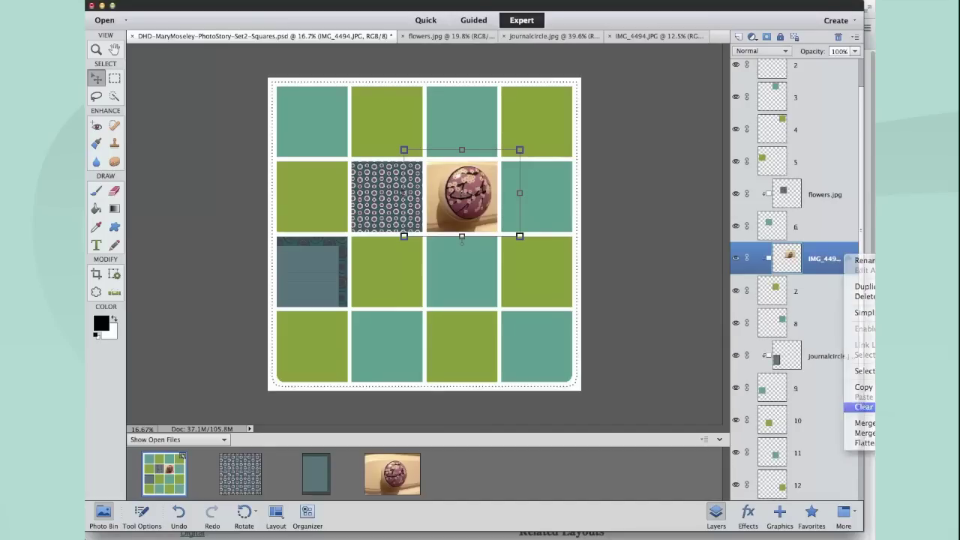
{"action": "key", "text": "ctrl+g"}
{"action": "left_click", "coordinate": [771, 291]}
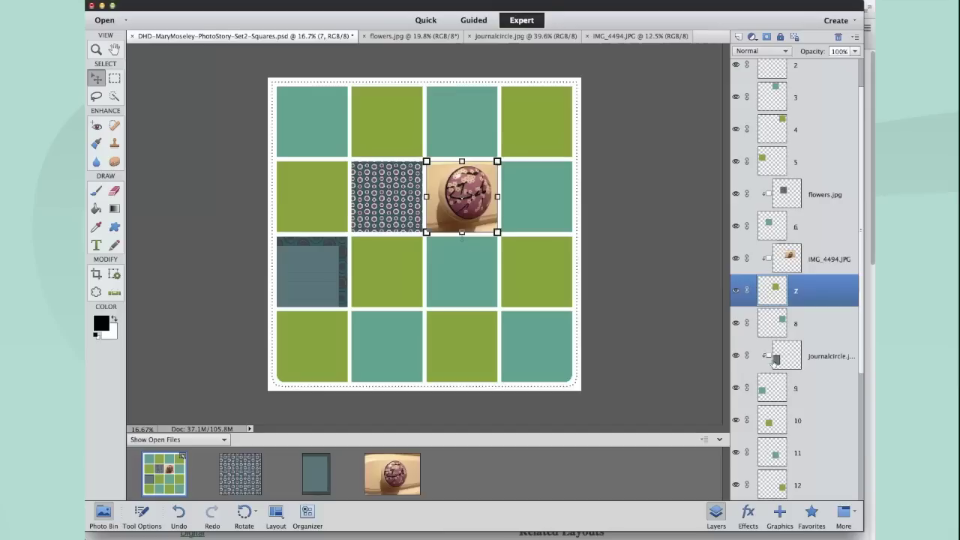
- Apply a drop shadow style to square layer 7
{"action": "left_click", "coordinate": [747, 513]}
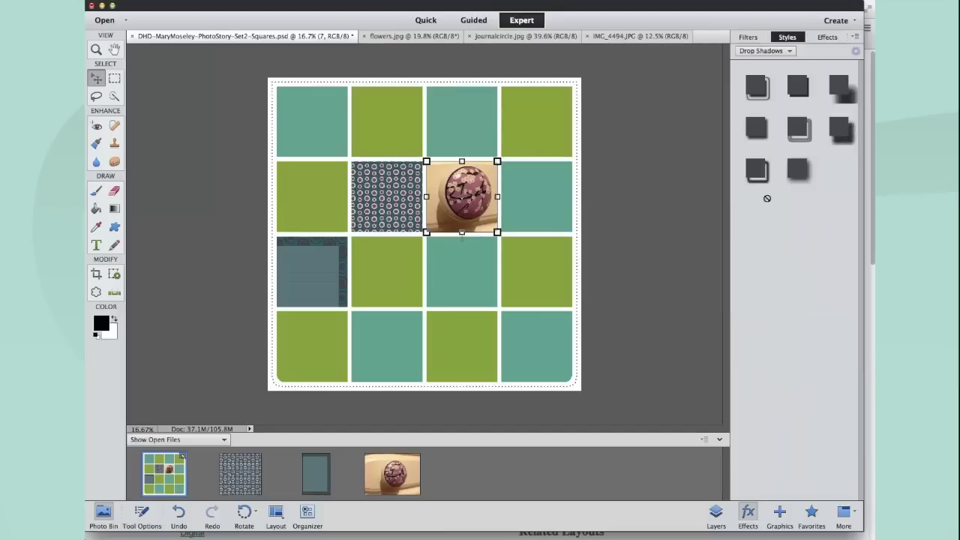
{"action": "left_click", "coordinate": [836, 131]}
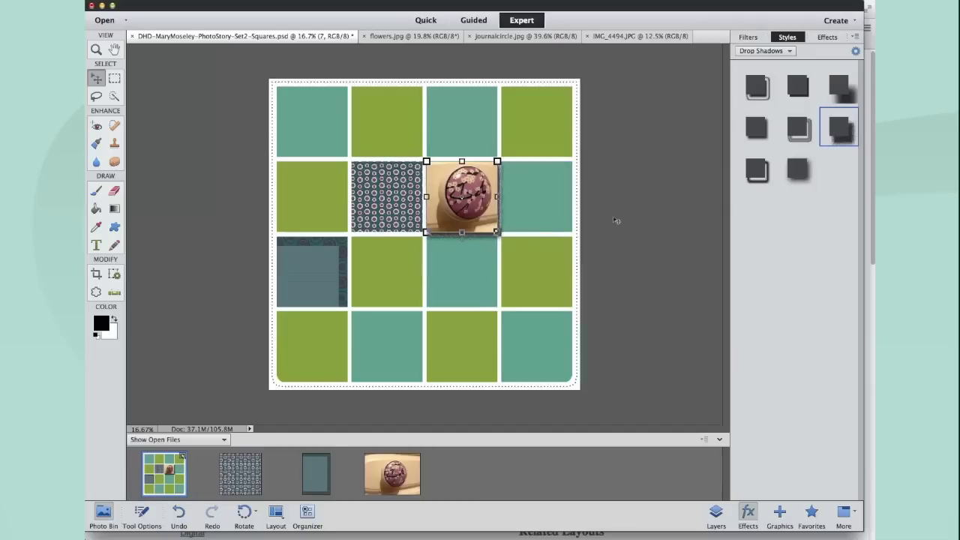
{"action": "left_click", "coordinate": [714, 513]}
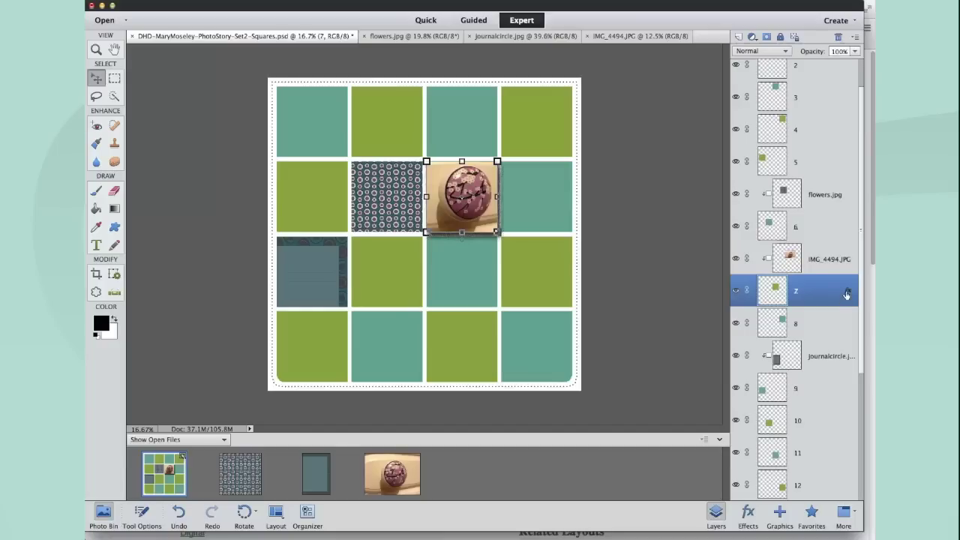
- Clear Layer Style on square layer 7 under the button photo, then deselect everything
{"action": "left_click", "coordinate": [802, 262]}
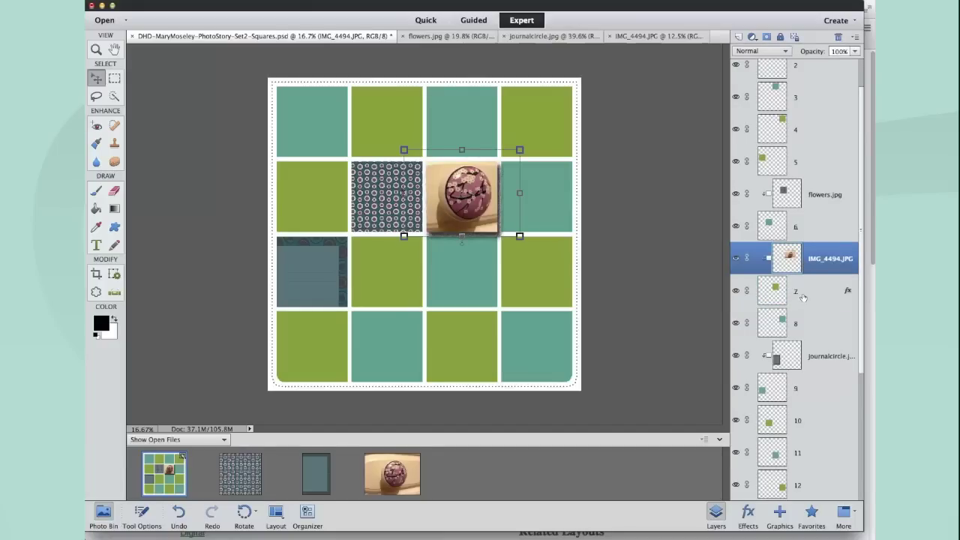
{"action": "left_click", "coordinate": [802, 294]}
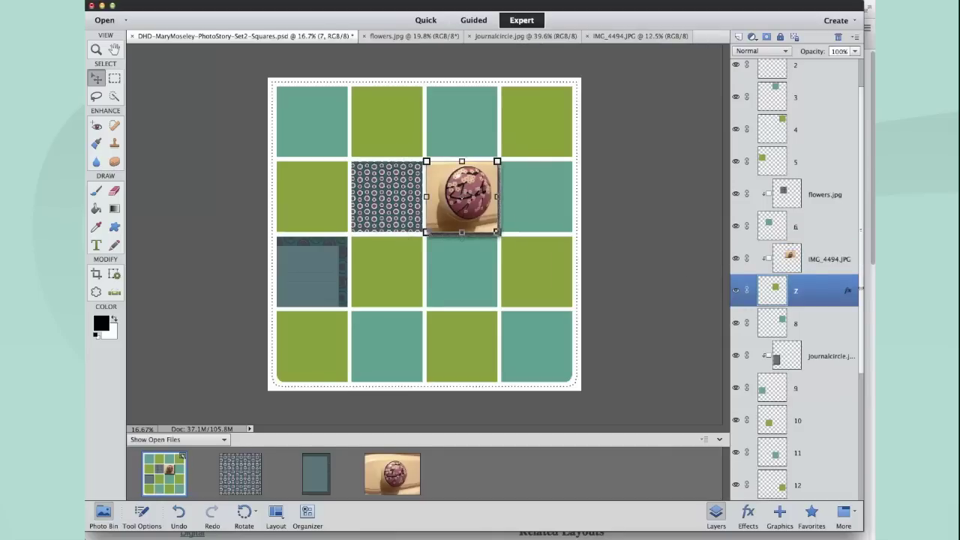
{"action": "right_click", "coordinate": [845, 292]}
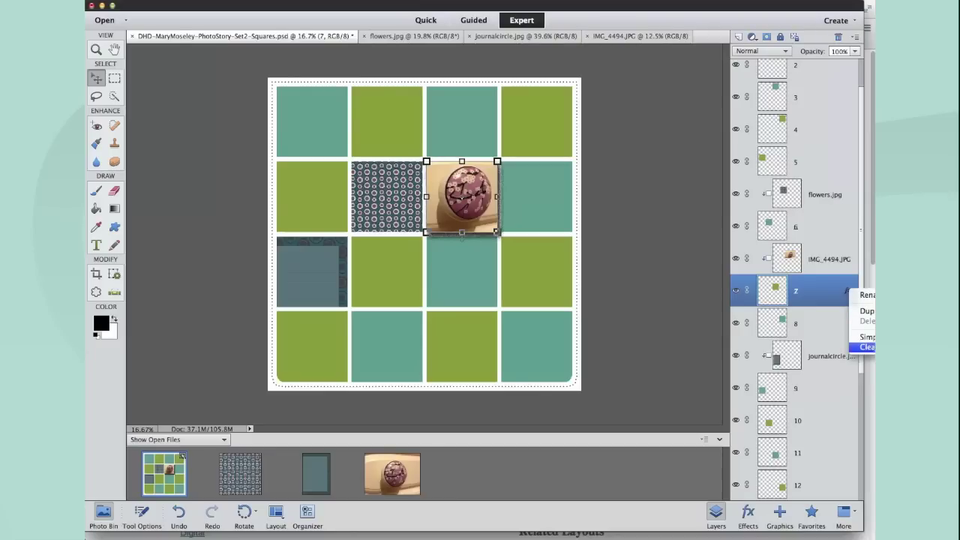
{"action": "left_click", "coordinate": [784, 335]}
{"action": "left_click", "coordinate": [812, 330]}
{"action": "left_click", "coordinate": [605, 250]}
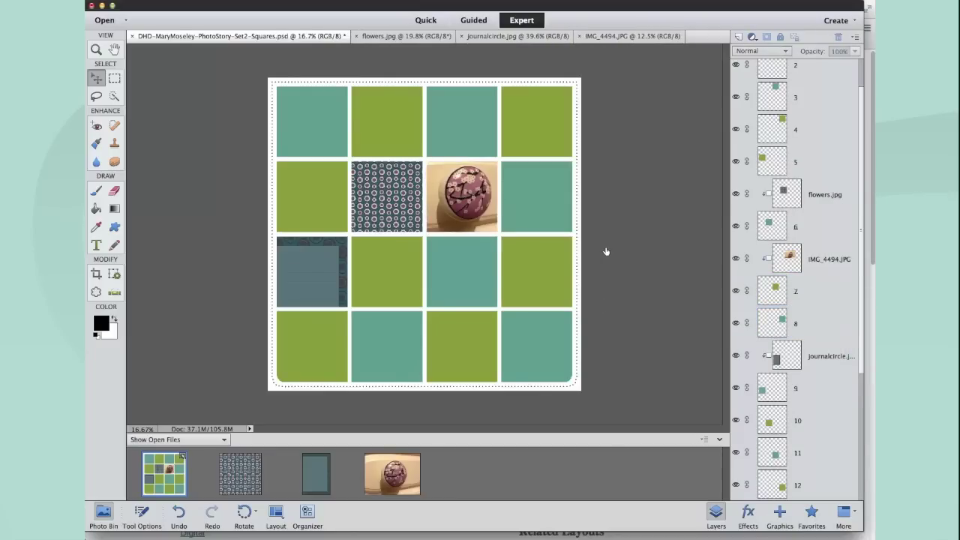